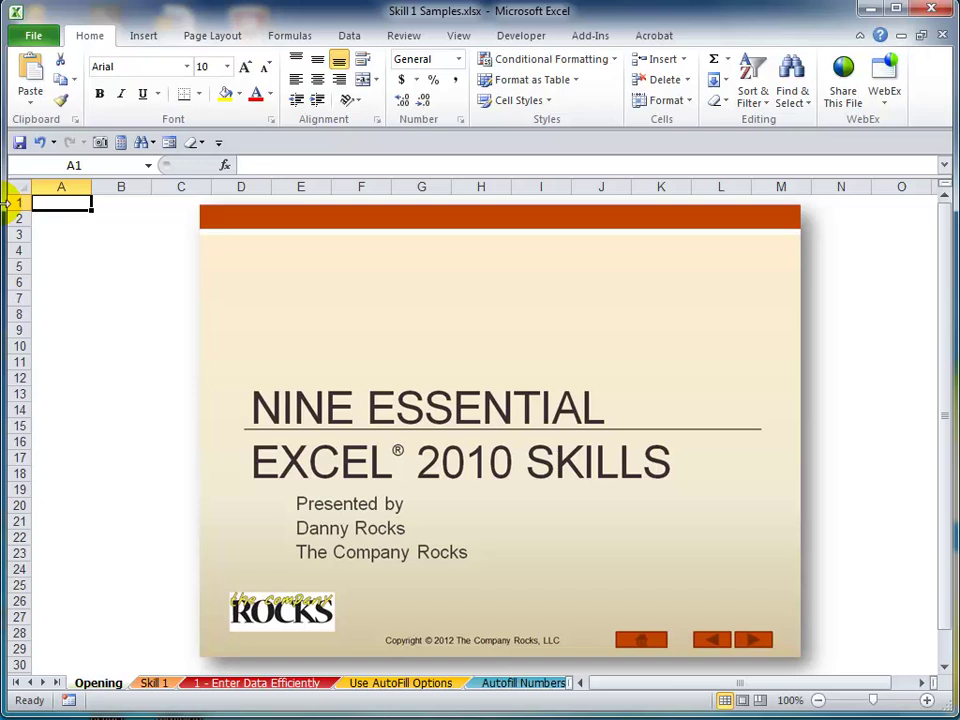
Switch to the Skill 1 sheet listing the four Entering Data Efficiently topics
{"action": "left_click", "coordinate": [155, 684]}
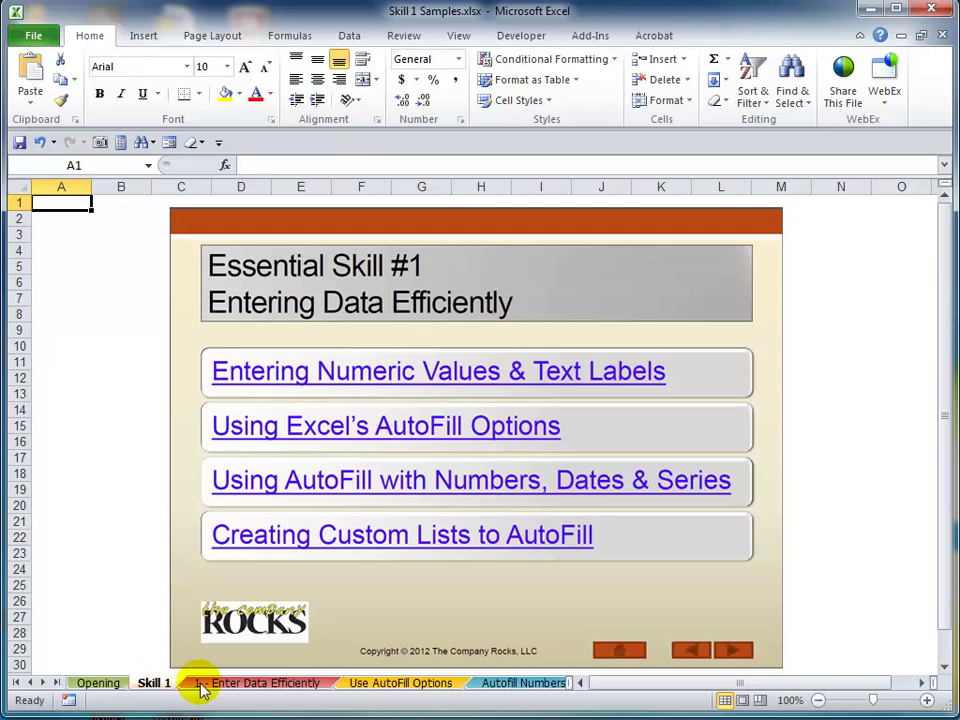
Go to the '1 - Enter Data Efficiently' sheet showing right-aligned numbers versus left-aligned text
{"action": "left_click", "coordinate": [202, 683]}
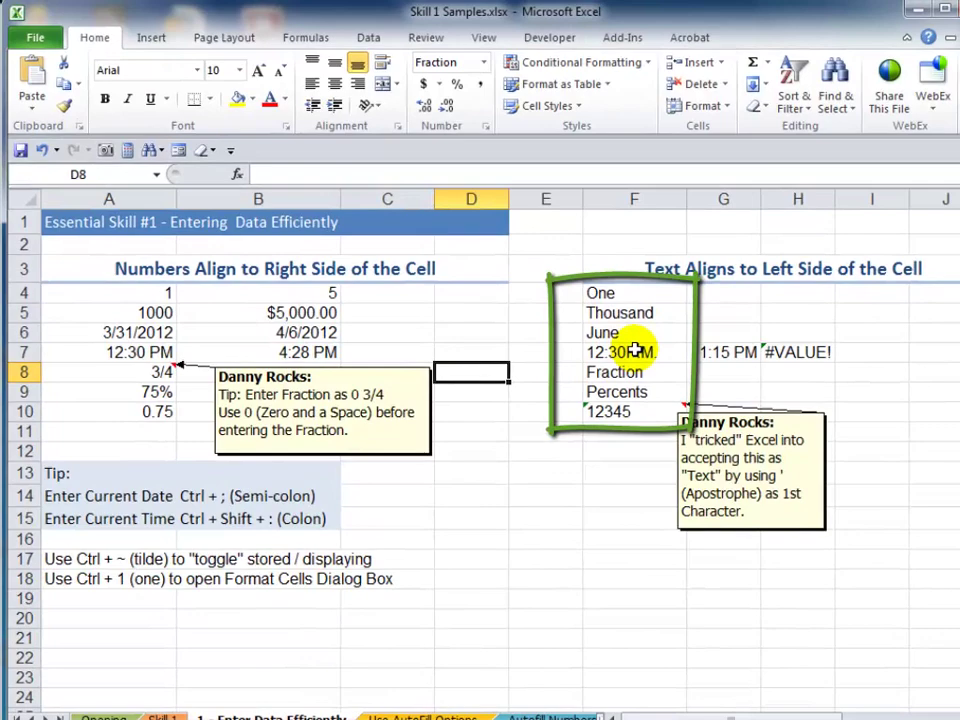
{"action": "left_click", "coordinate": [603, 334]}
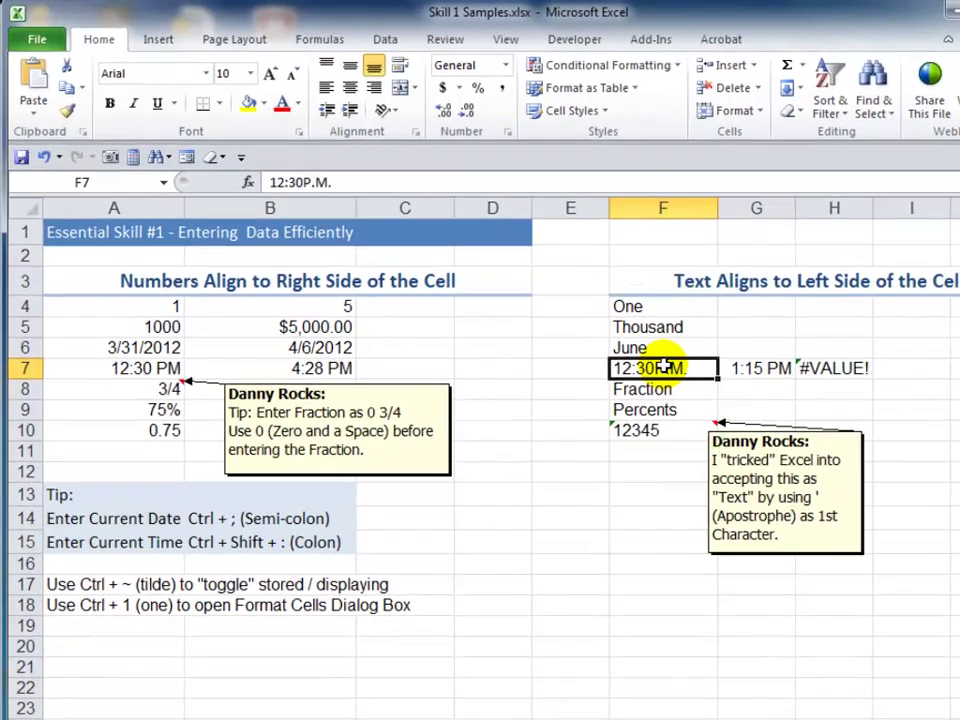
{"action": "left_click", "coordinate": [750, 370]}
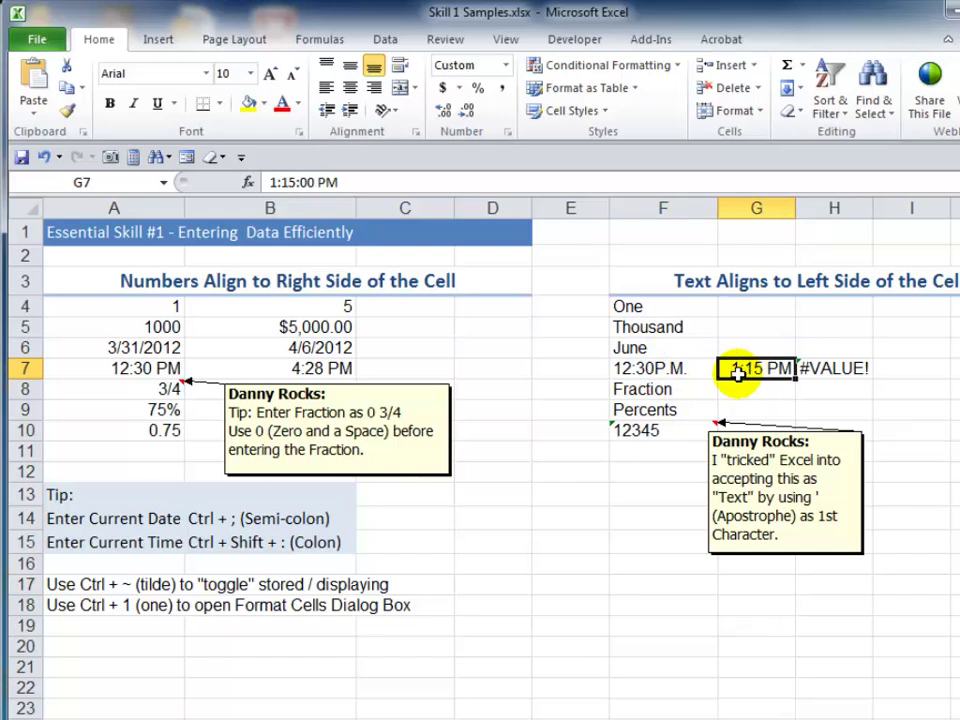
{"action": "left_click", "coordinate": [838, 370]}
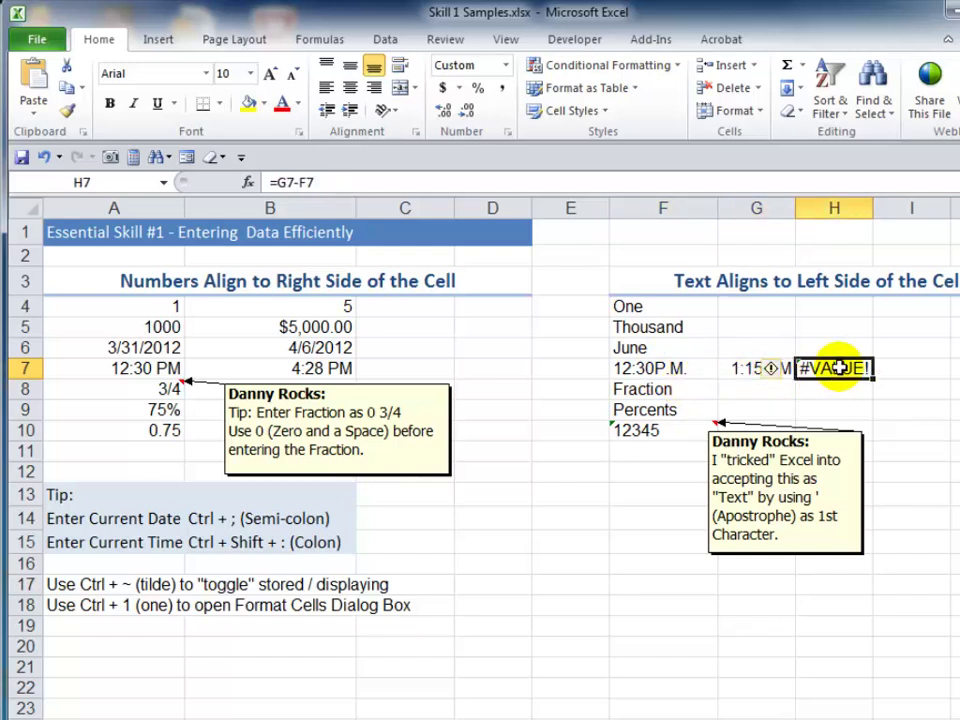
{"action": "double_click", "coordinate": [840, 369]}
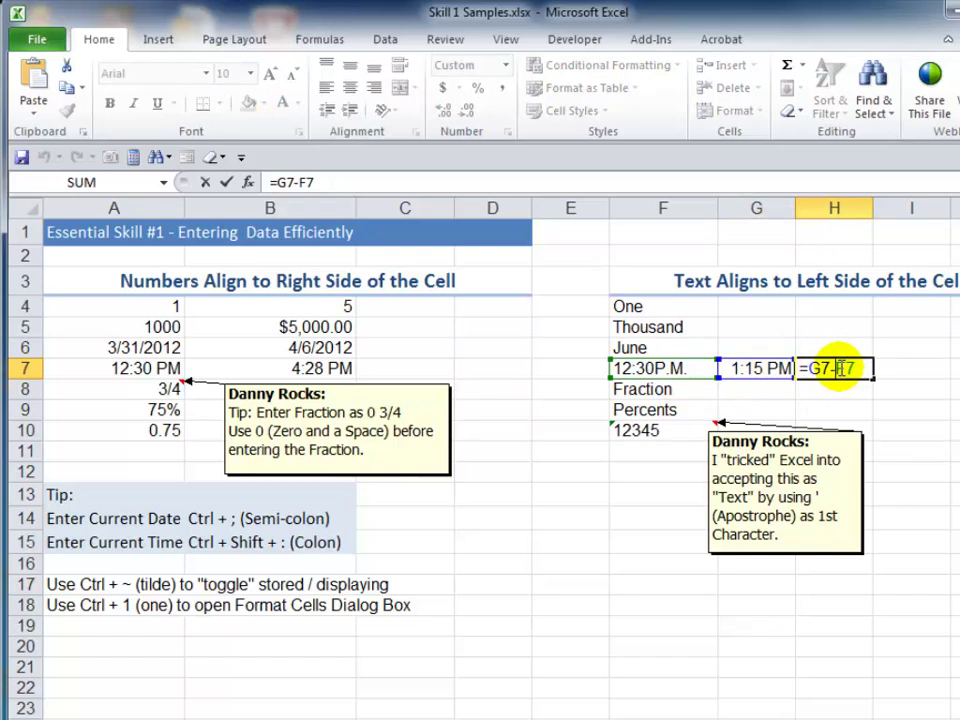
{"action": "key", "text": "ctrl+Return"}
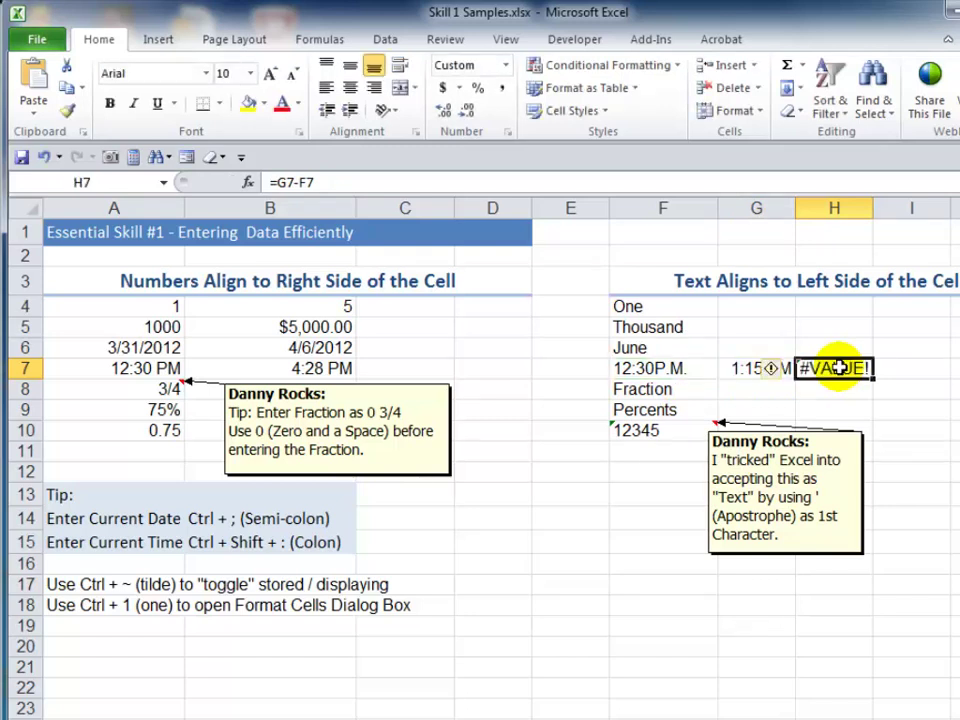
{"action": "left_click", "coordinate": [752, 368]}
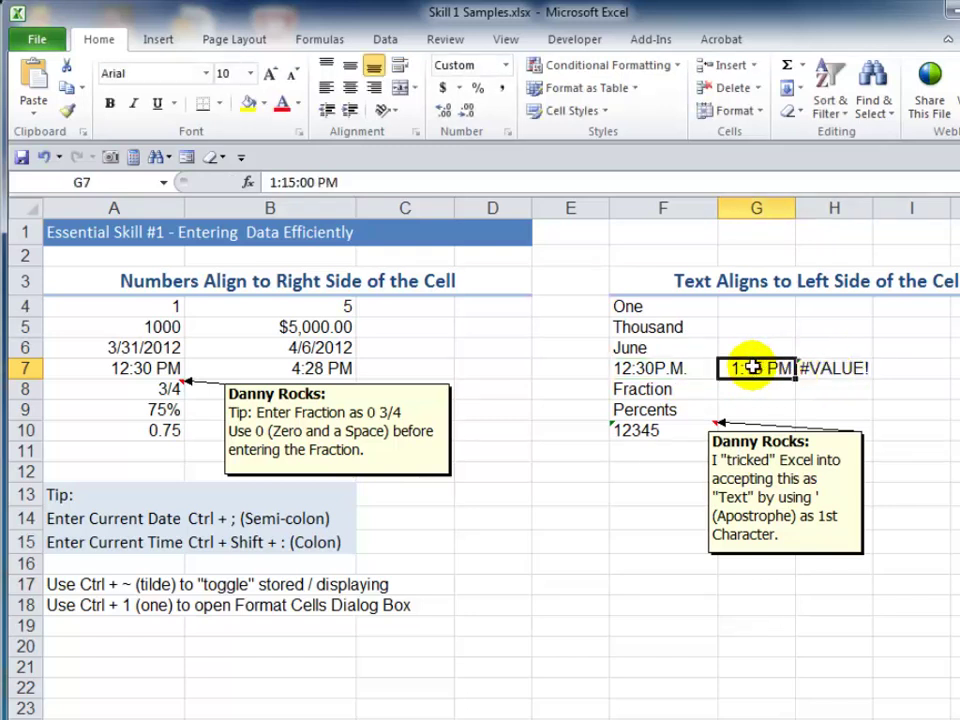
{"action": "left_click", "coordinate": [675, 369]}
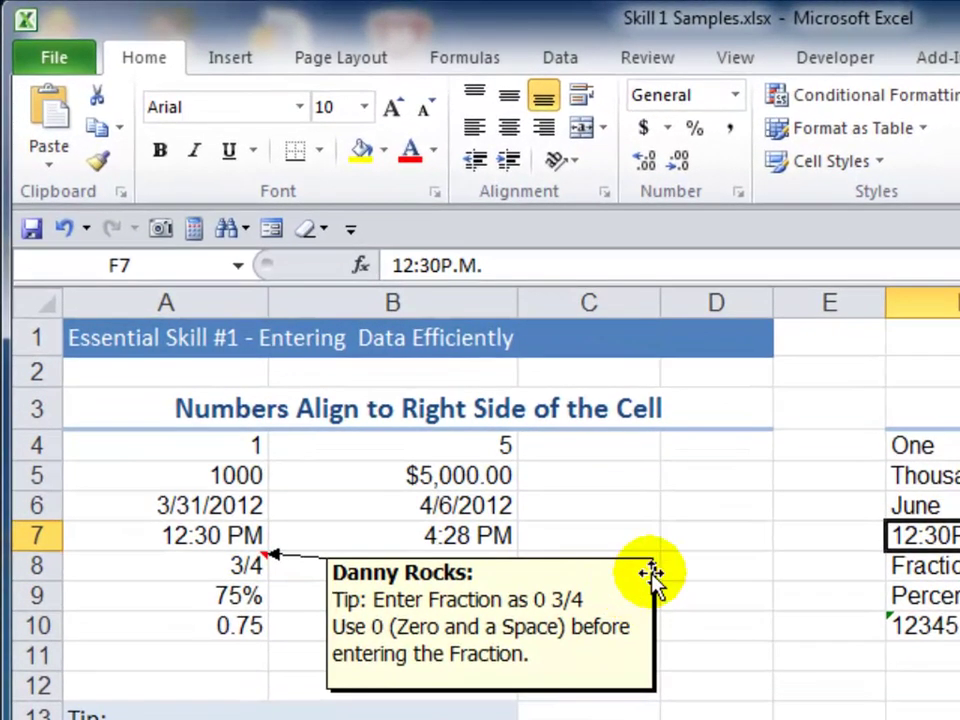
Enter 3/4 in D7, then undo it after it turns into a March date
{"action": "left_click", "coordinate": [698, 540]}
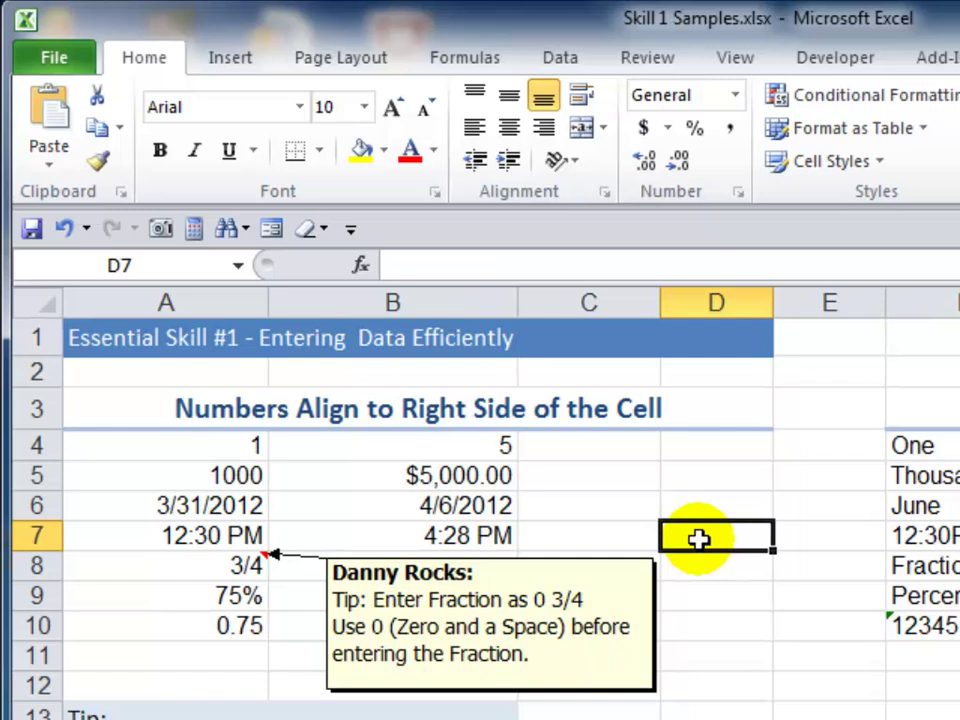
{"action": "type", "text": "3/4"}
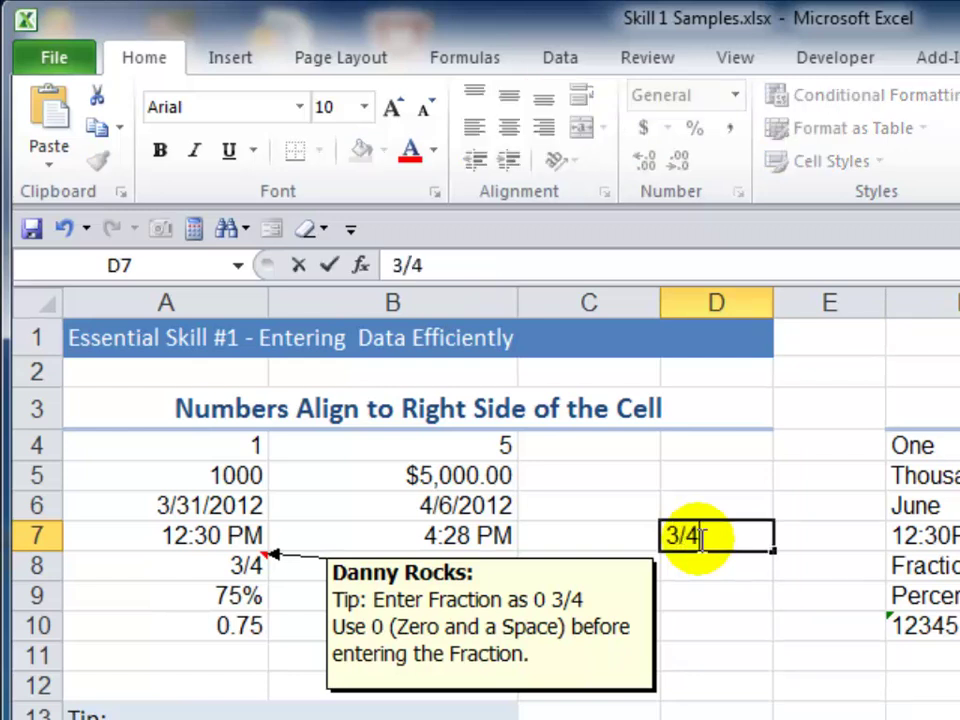
{"action": "key", "text": "ctrl+Return"}
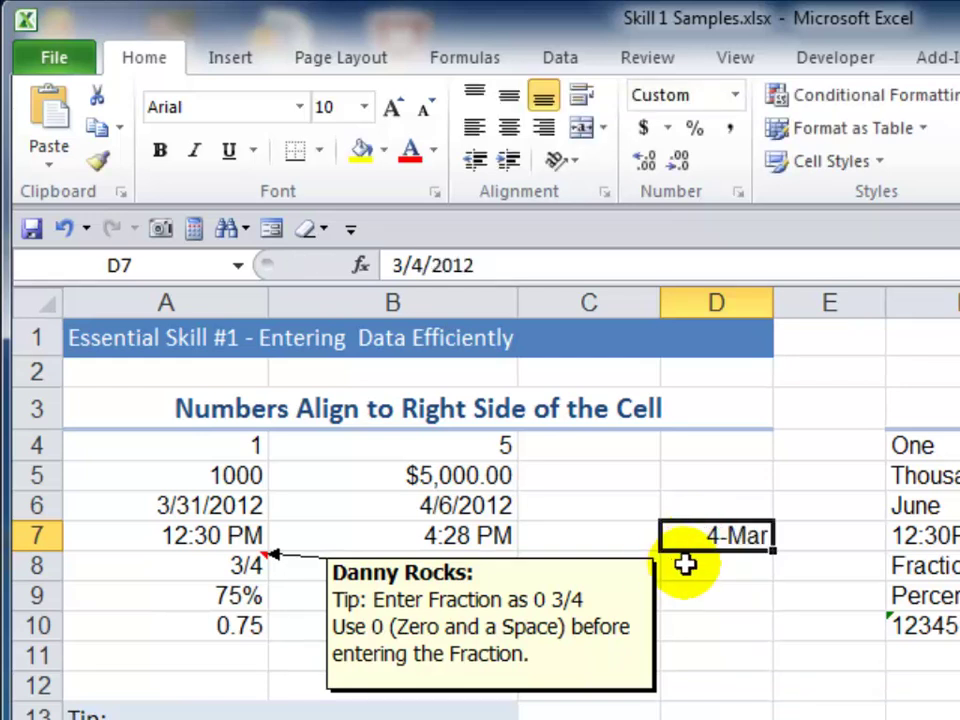
{"action": "key", "text": "ctrl+z"}
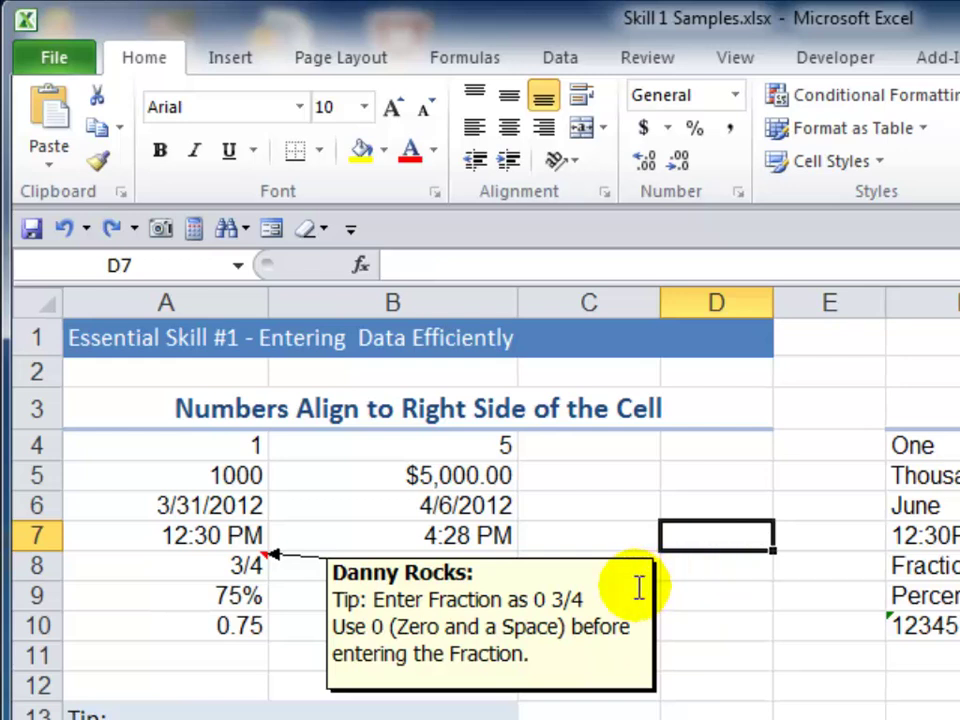
Enter 0 3/4 in D7 so it stores 0.75 displayed with the Fraction format
{"action": "type", "text": "0 "}
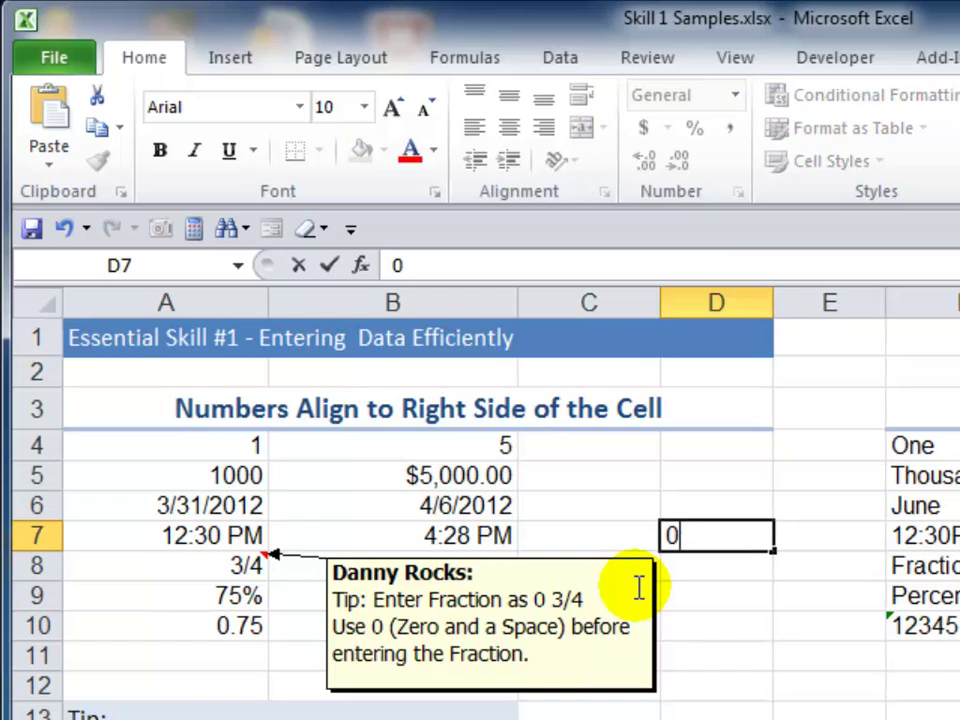
{"action": "type", "text": "3/"}
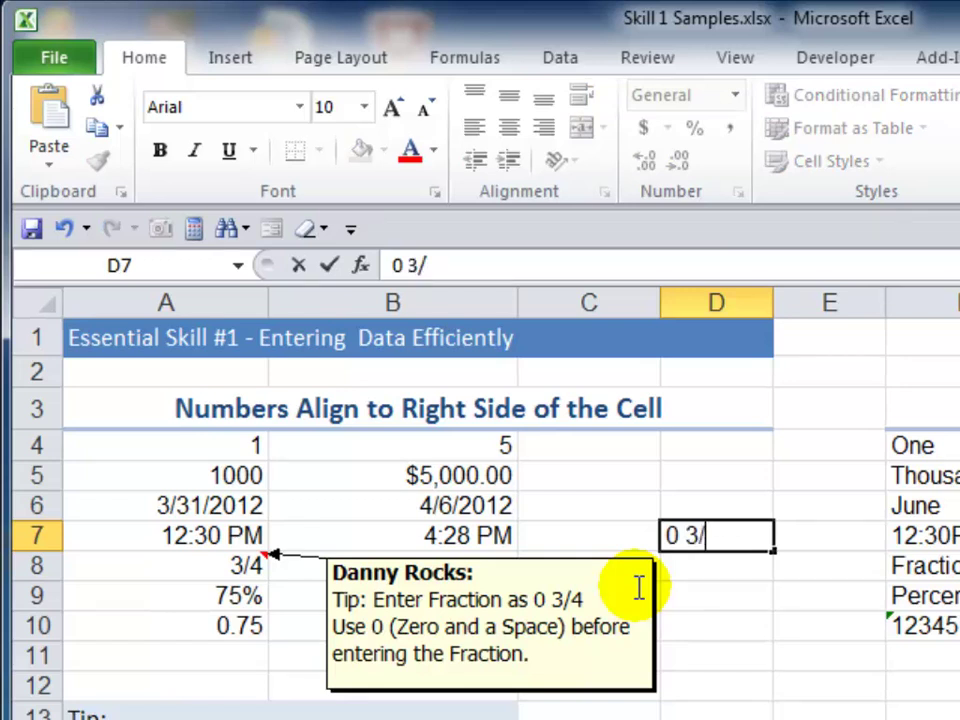
{"action": "type", "text": "4"}
{"action": "key", "text": "ctrl+Return"}
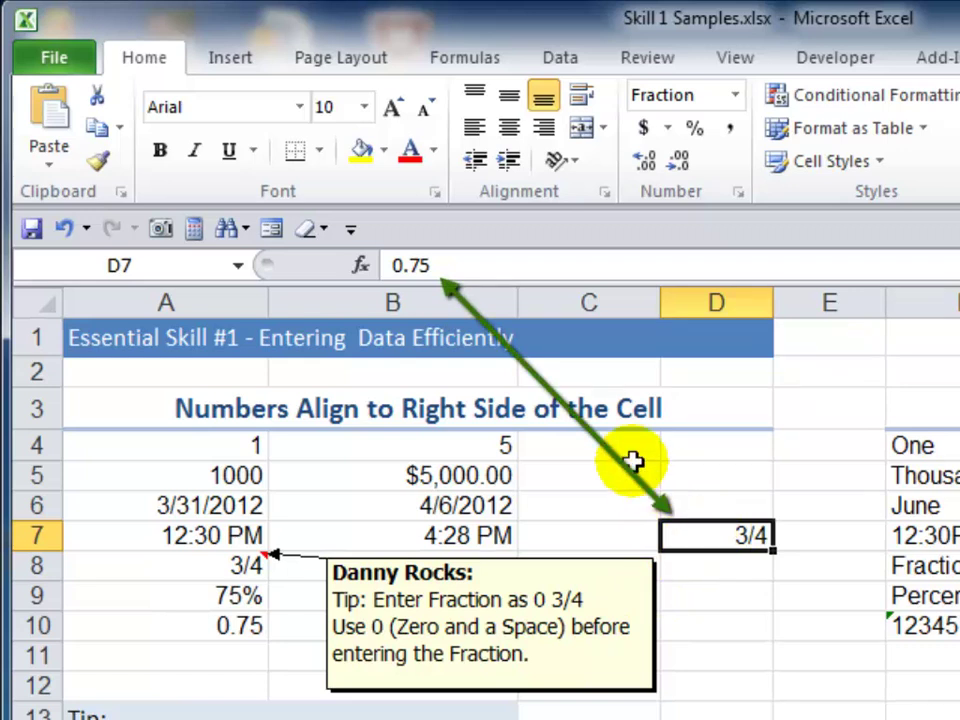
{"action": "left_click", "coordinate": [458, 262]}
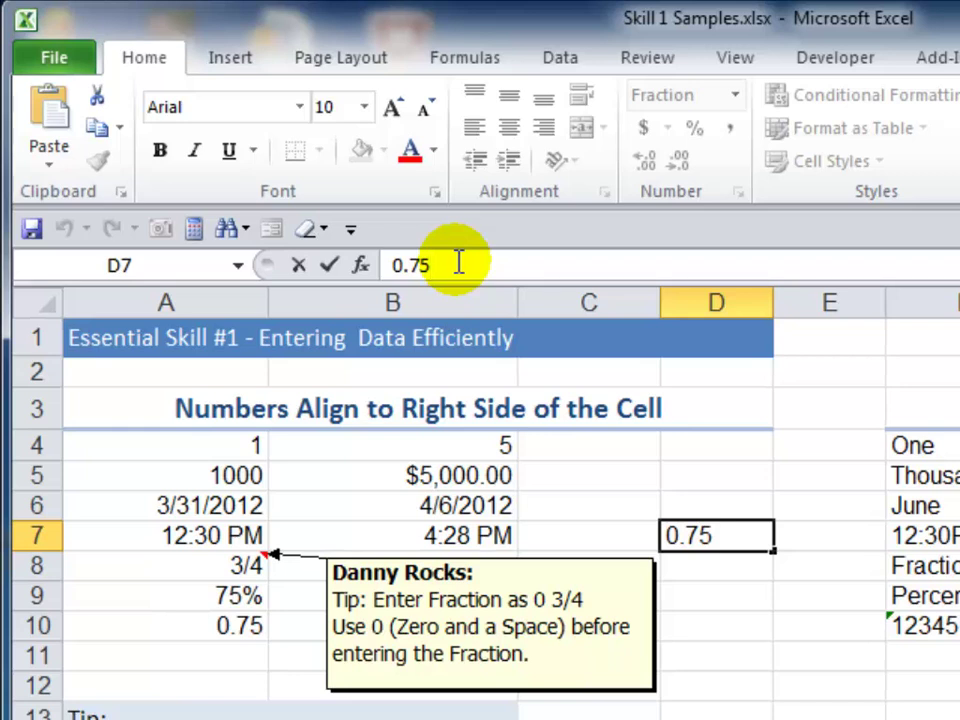
{"action": "key", "text": "ctrl+Return"}
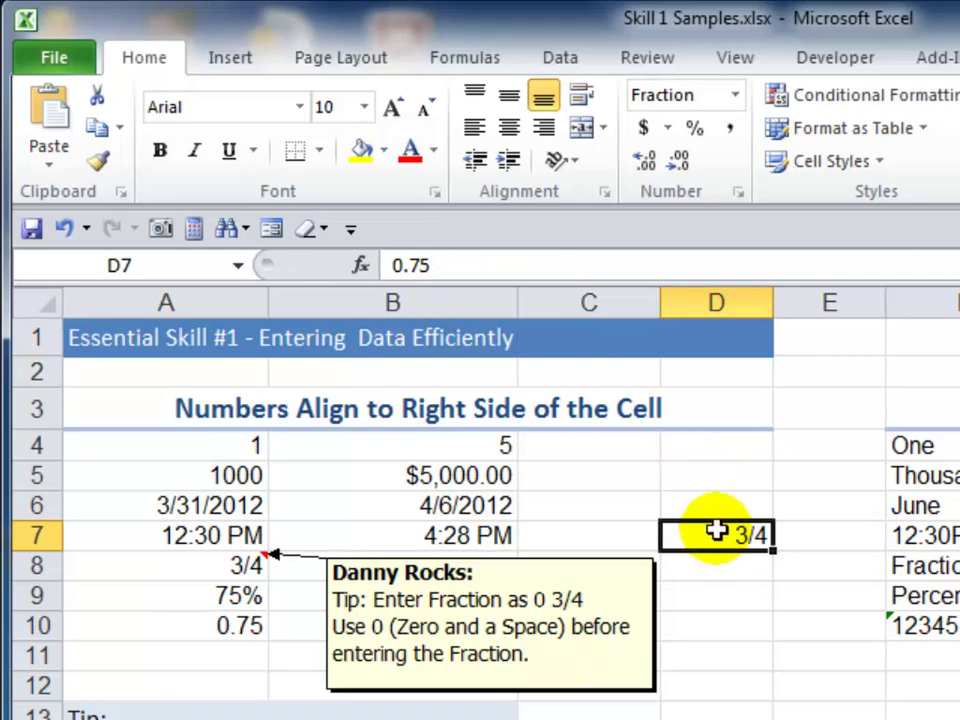
{"action": "left_click", "coordinate": [736, 96]}
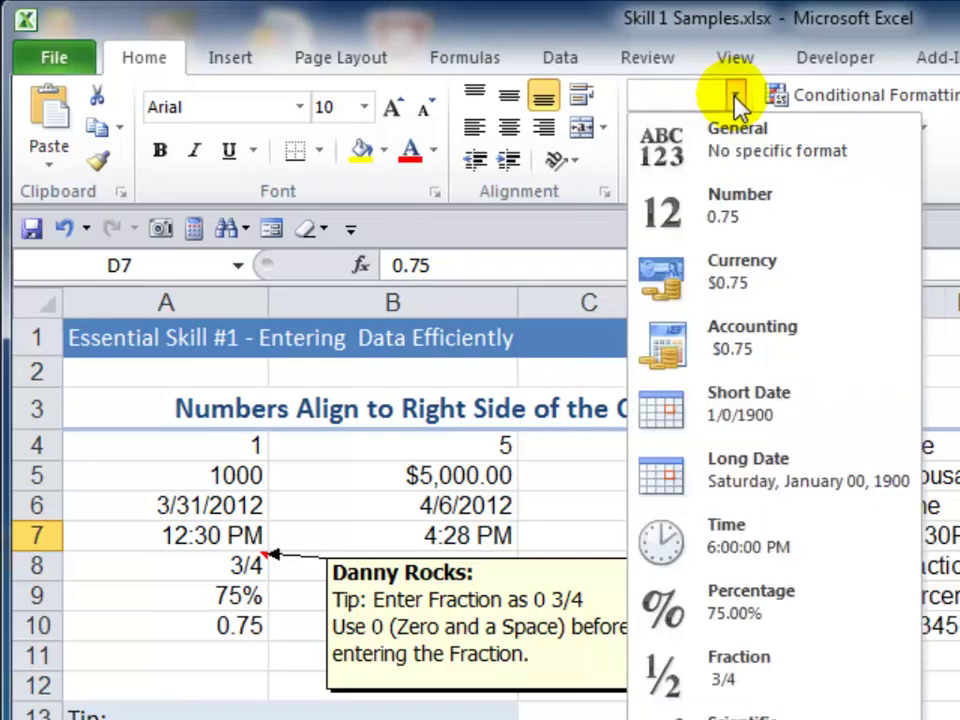
{"action": "left_click", "coordinate": [736, 98]}
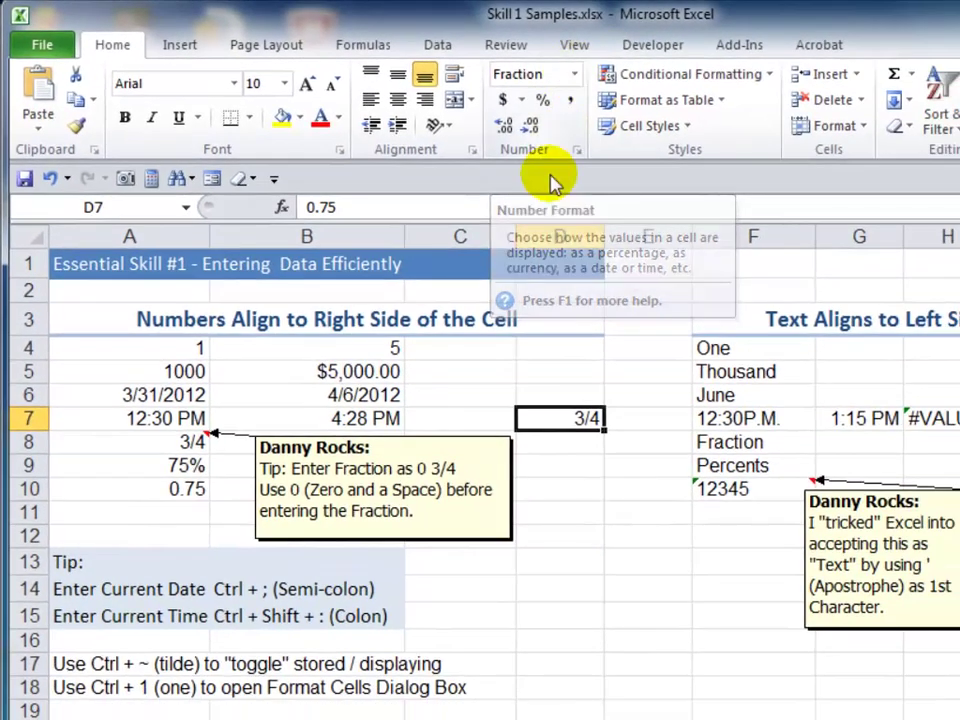
Insert today's date 10/12/2012 into C14 using the Ctrl+; shortcut
{"action": "left_click", "coordinate": [459, 593]}
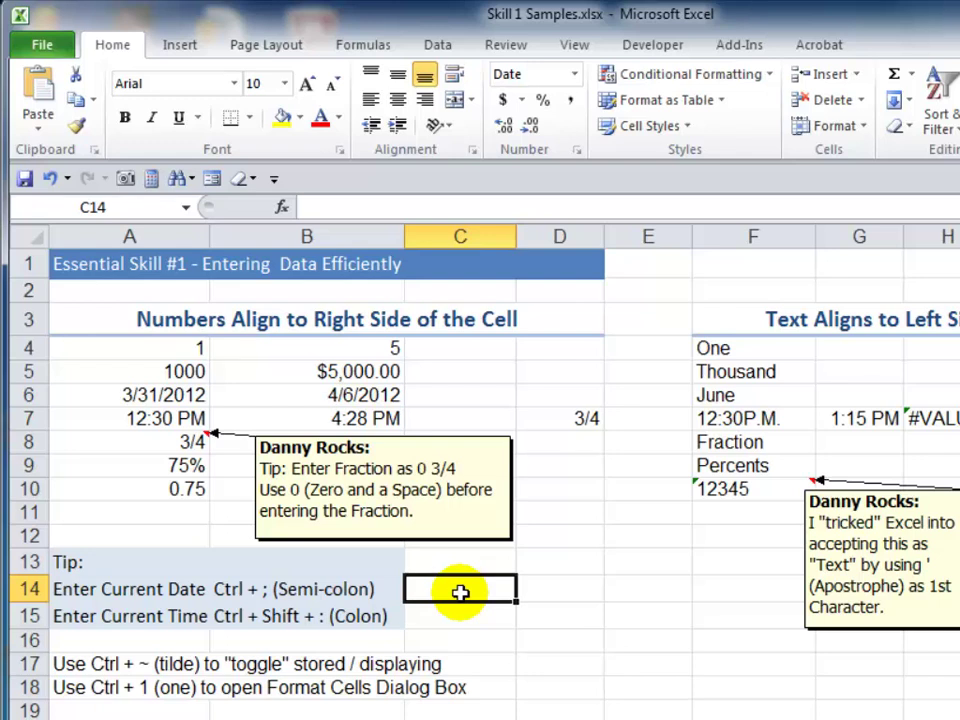
{"action": "key", "text": "ctrl+semicolon"}
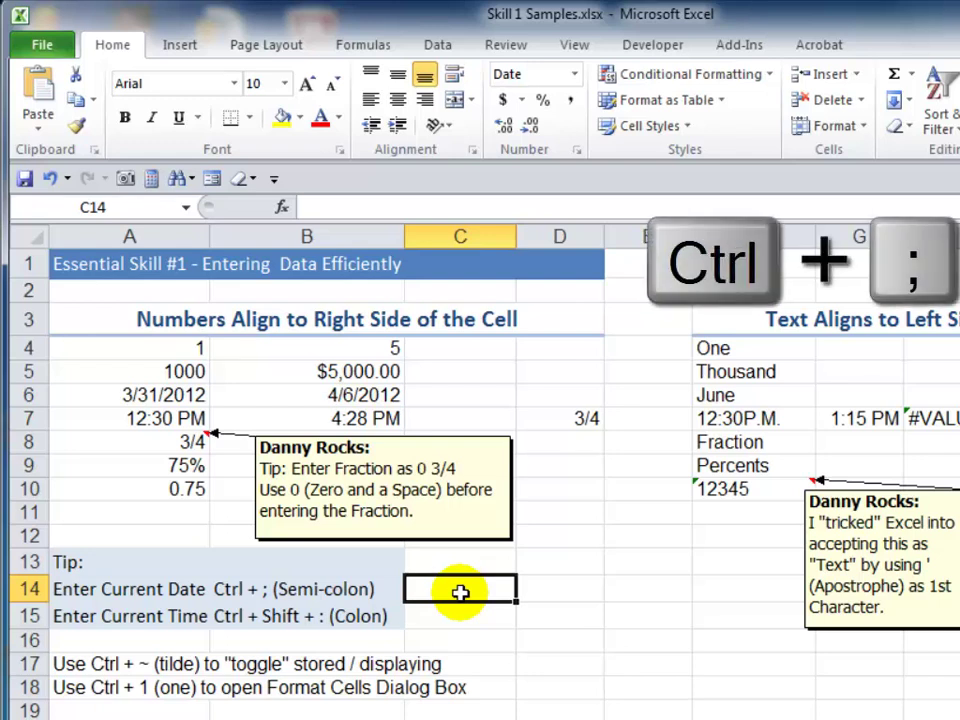
{"action": "key", "text": "ctrl+semicolon"}
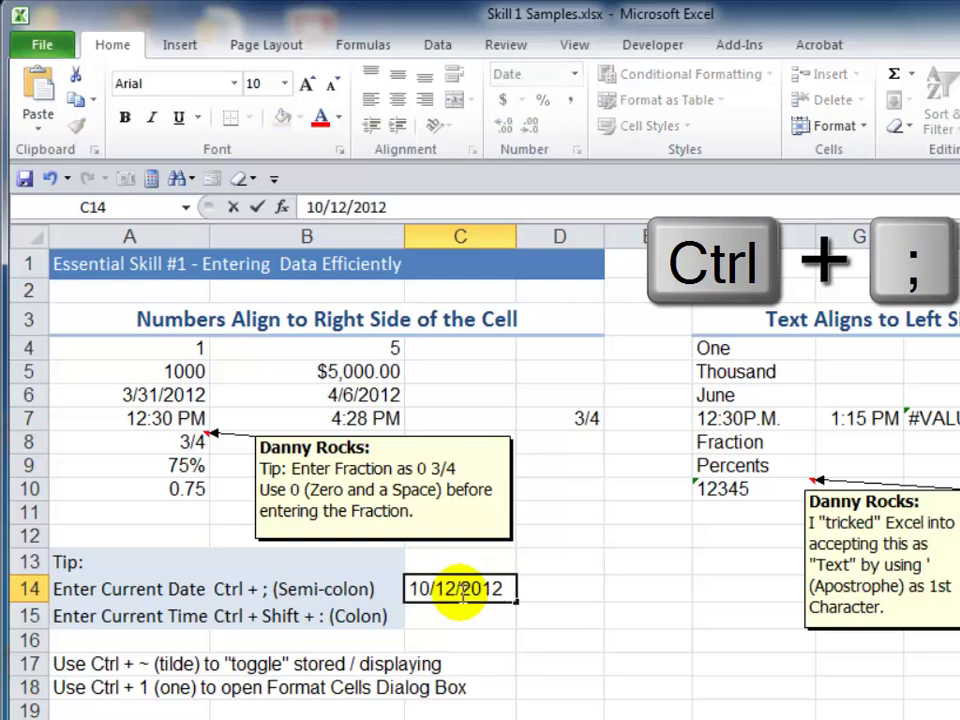
{"action": "key", "text": "ctrl+Return"}
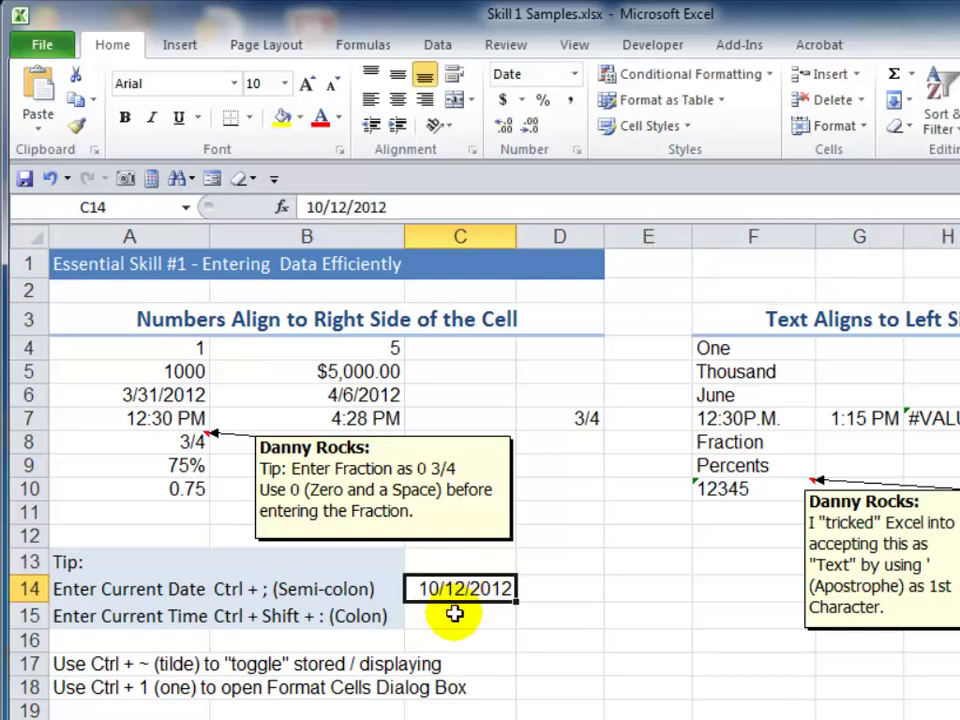
Insert the current time 11:11 AM into C15 using Ctrl+Shift+;
{"action": "left_click", "coordinate": [455, 613]}
{"action": "key", "text": "ctrl+shift+semicolon"}
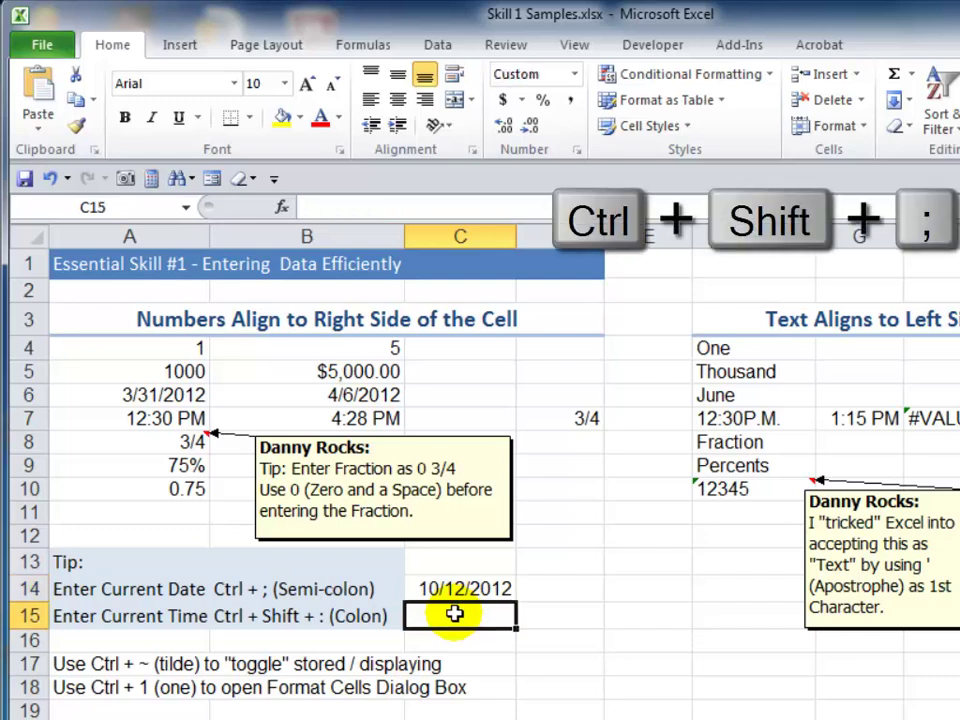
{"action": "key", "text": "ctrl+Return"}
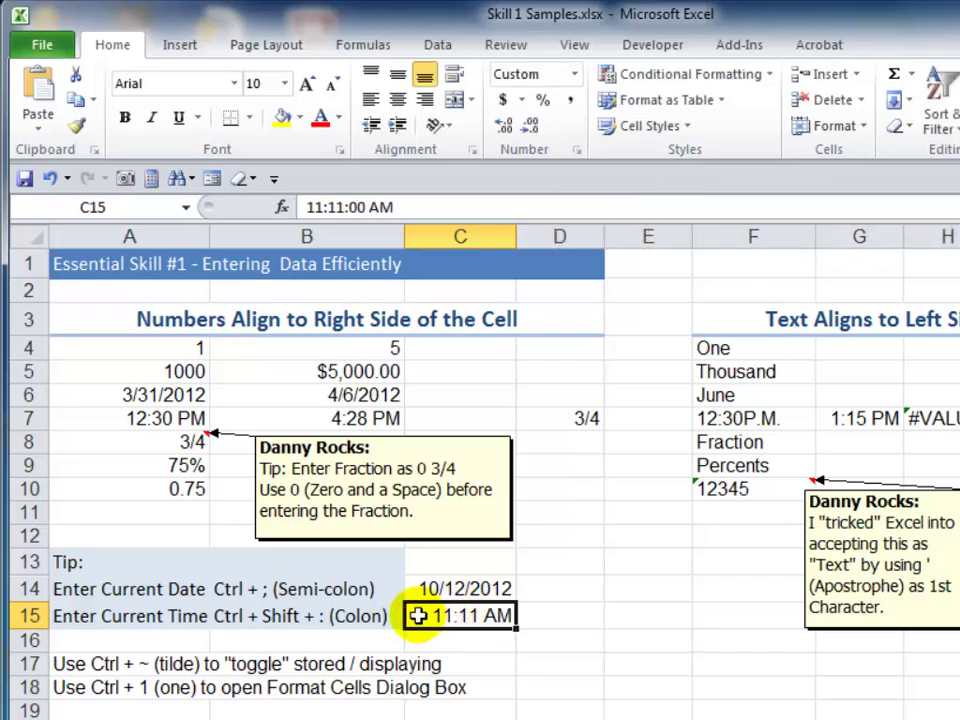
{"action": "left_click", "coordinate": [541, 617]}
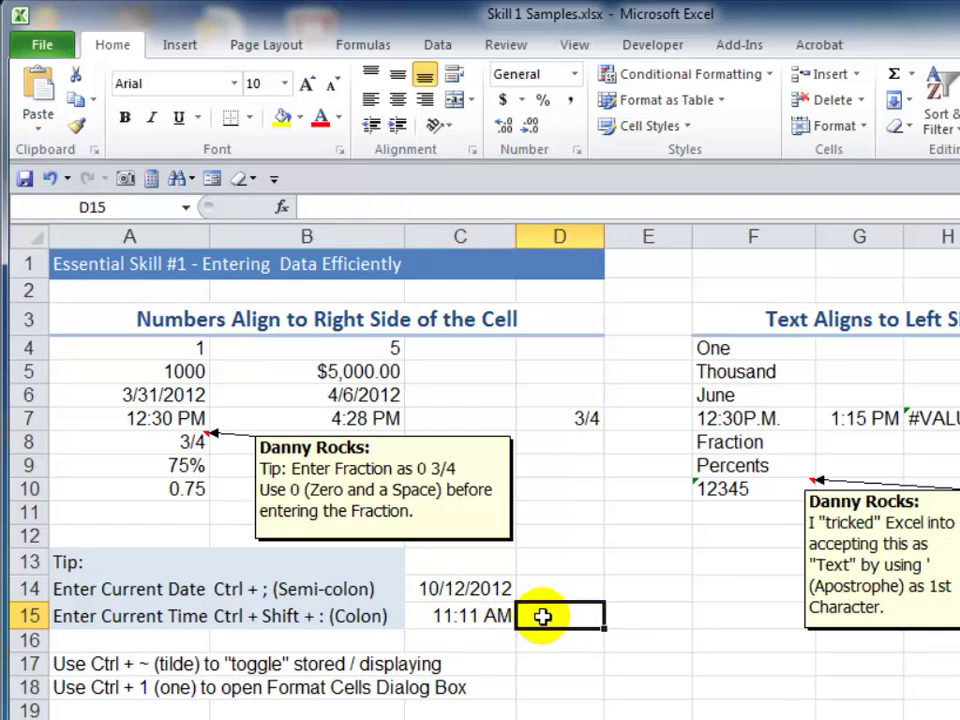
Enter 1:30 p in D15, then edit it to read 1:30:00 P.M as text
{"action": "type", "text": "1:"}
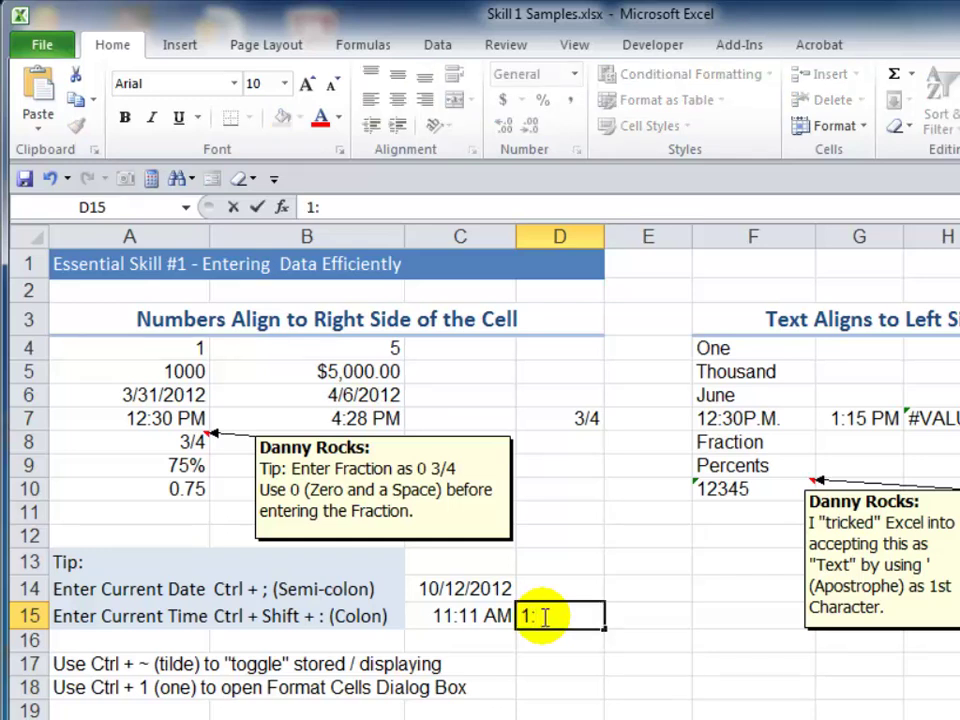
{"action": "type", "text": "30 p"}
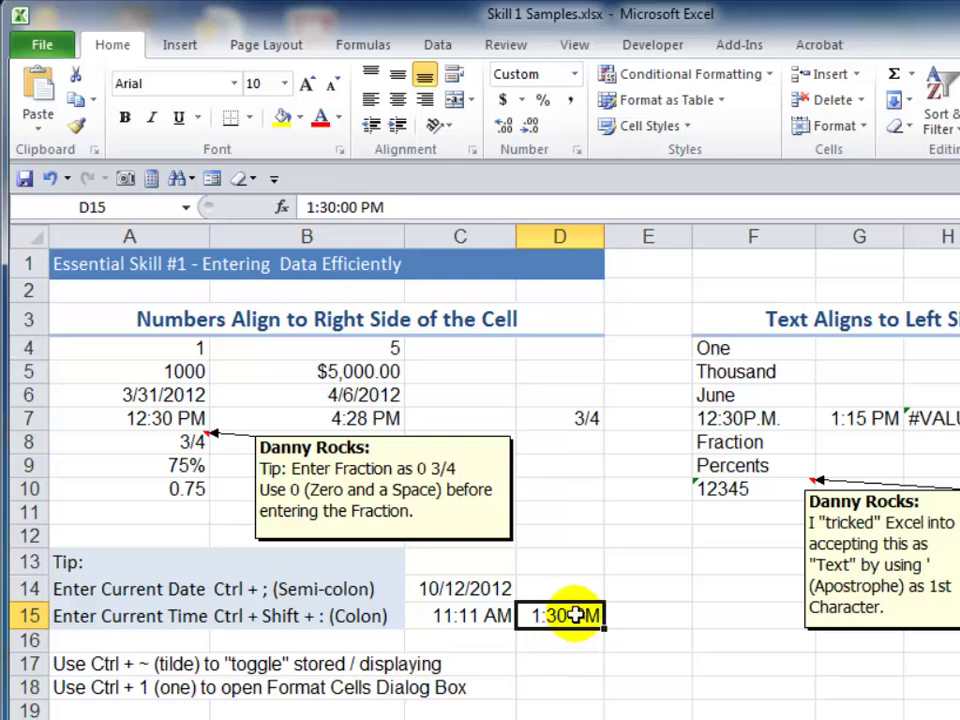
{"action": "double_click", "coordinate": [583, 615]}
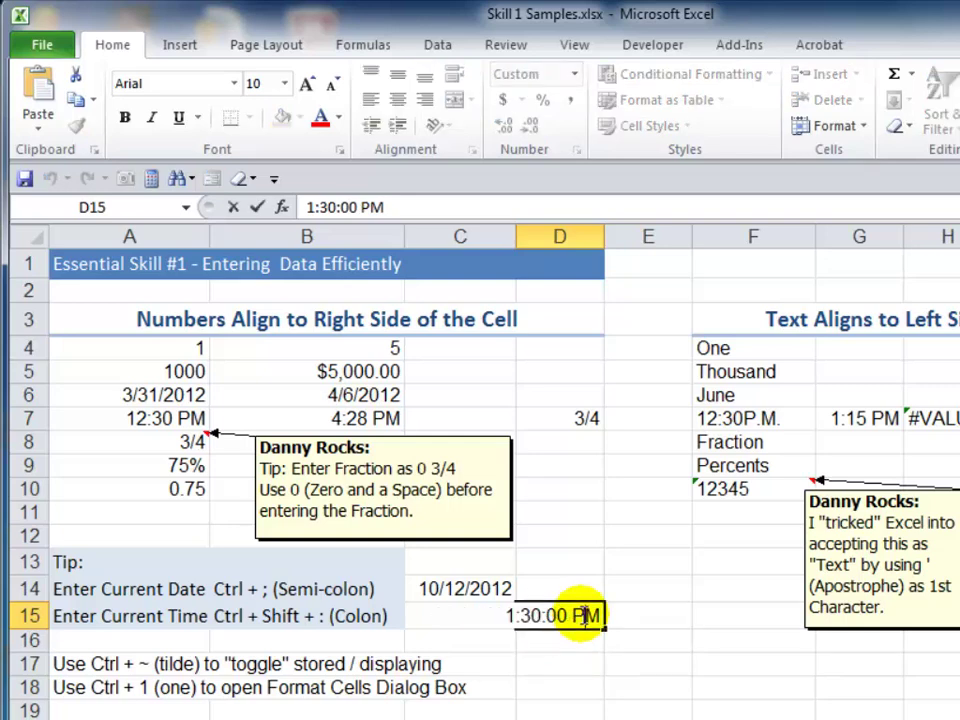
{"action": "type", "text": "."}
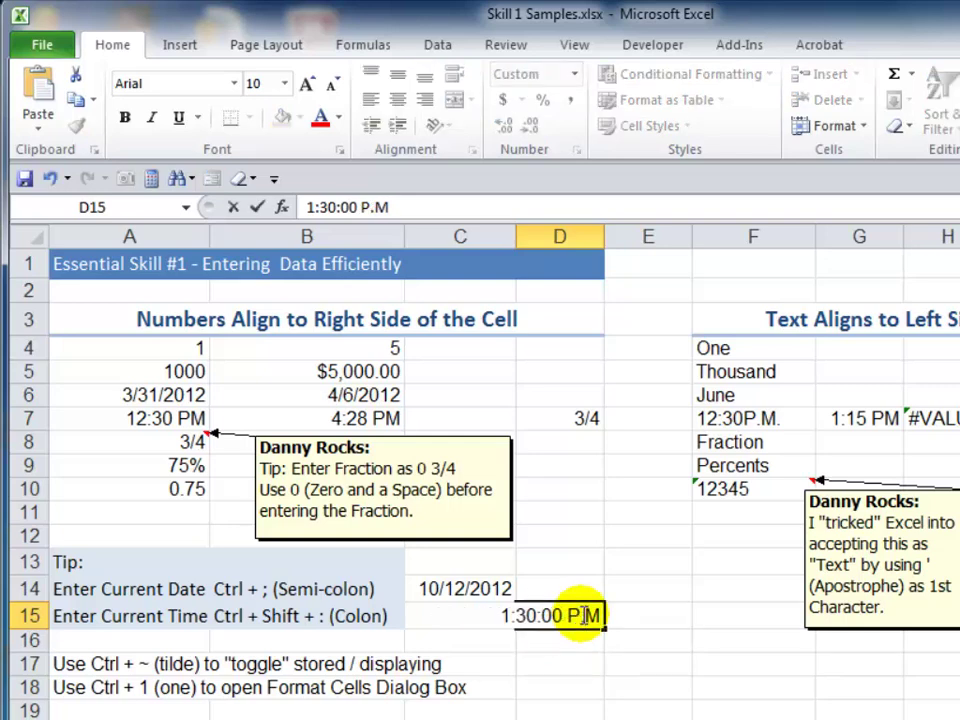
{"action": "key", "text": "ctrl+Return"}
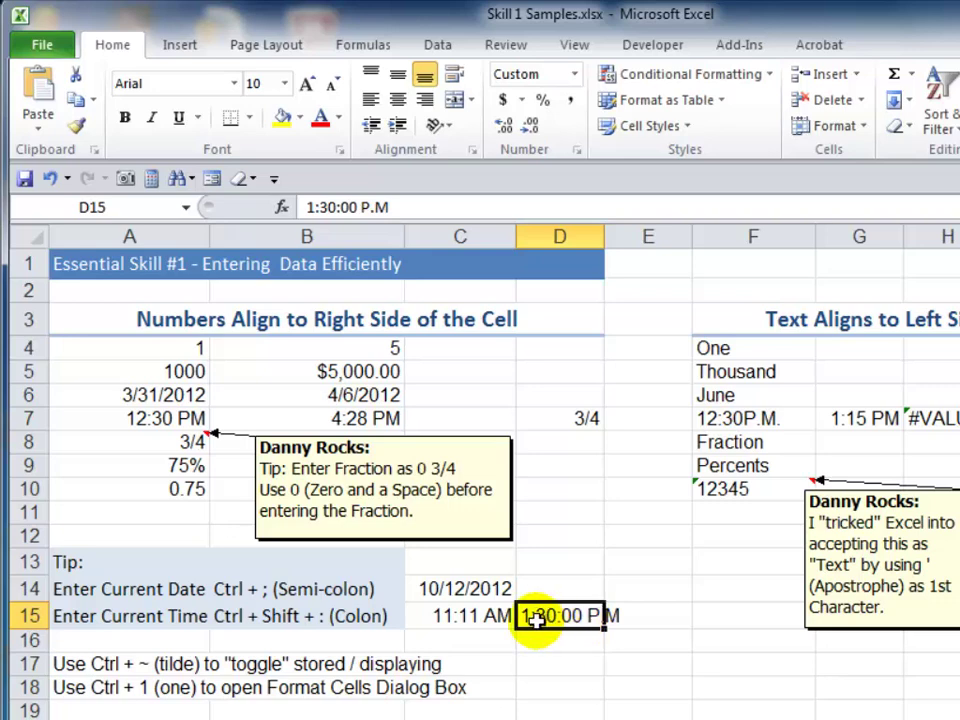
Widen column D to fit the entry and compare it with C15's 11:11 AM time
{"action": "left_click_drag", "start_coordinate": [602, 238], "coordinate": [641, 238]}
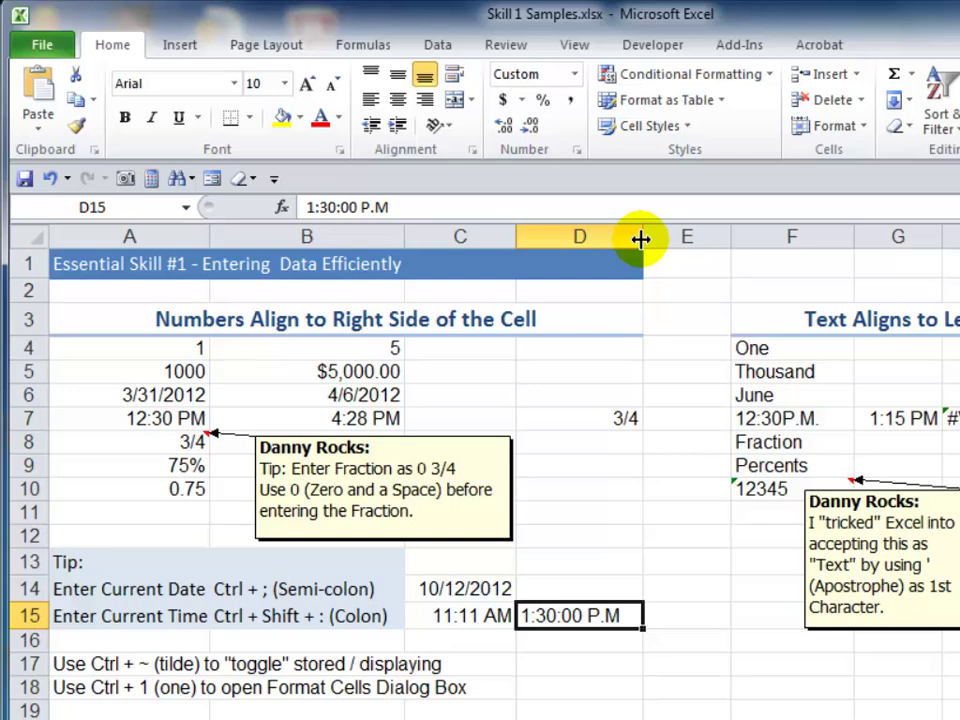
{"action": "key", "text": "ctrl+a"}
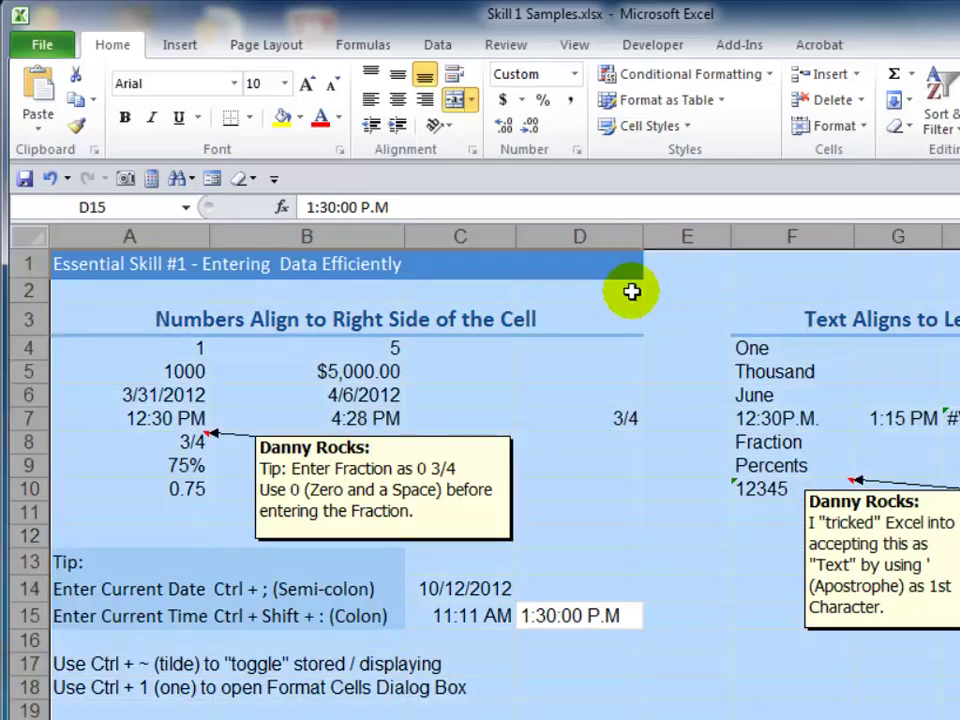
{"action": "left_click", "coordinate": [553, 589]}
{"action": "left_click", "coordinate": [463, 614]}
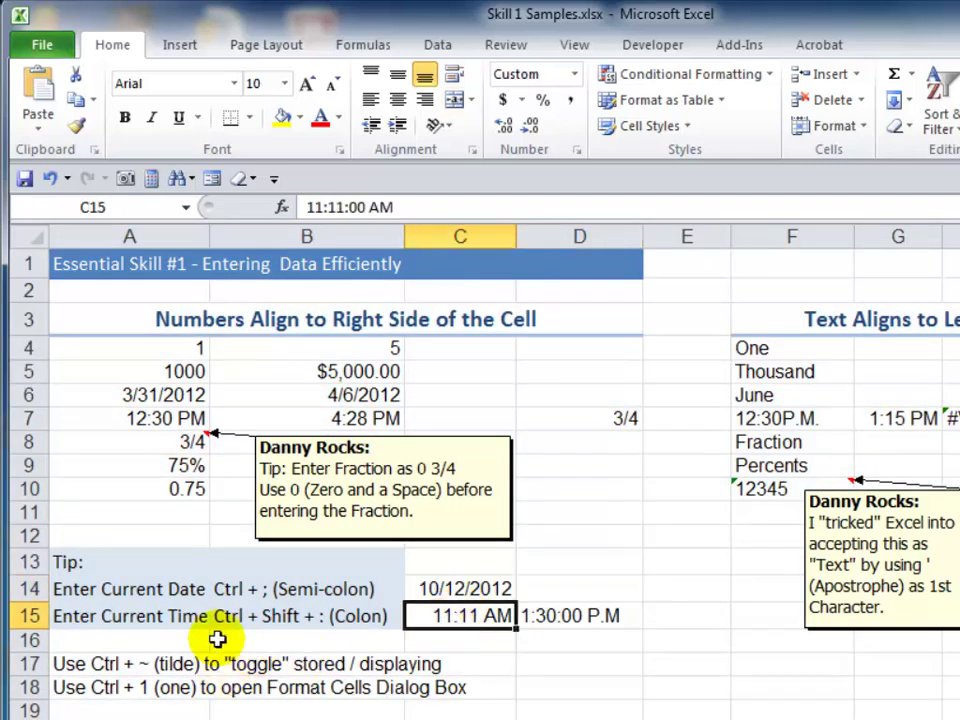
Show the stored serial values behind C14 and C15 with Ctrl+`, then restore normal display
{"action": "left_click", "coordinate": [460, 585]}
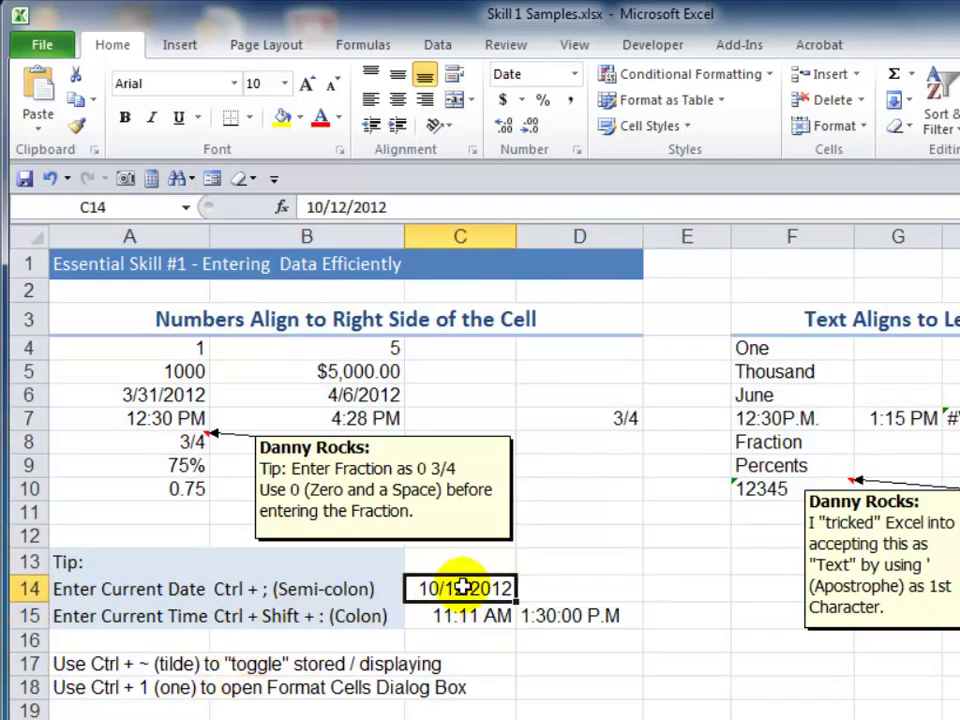
{"action": "key", "text": "ctrl+grave"}
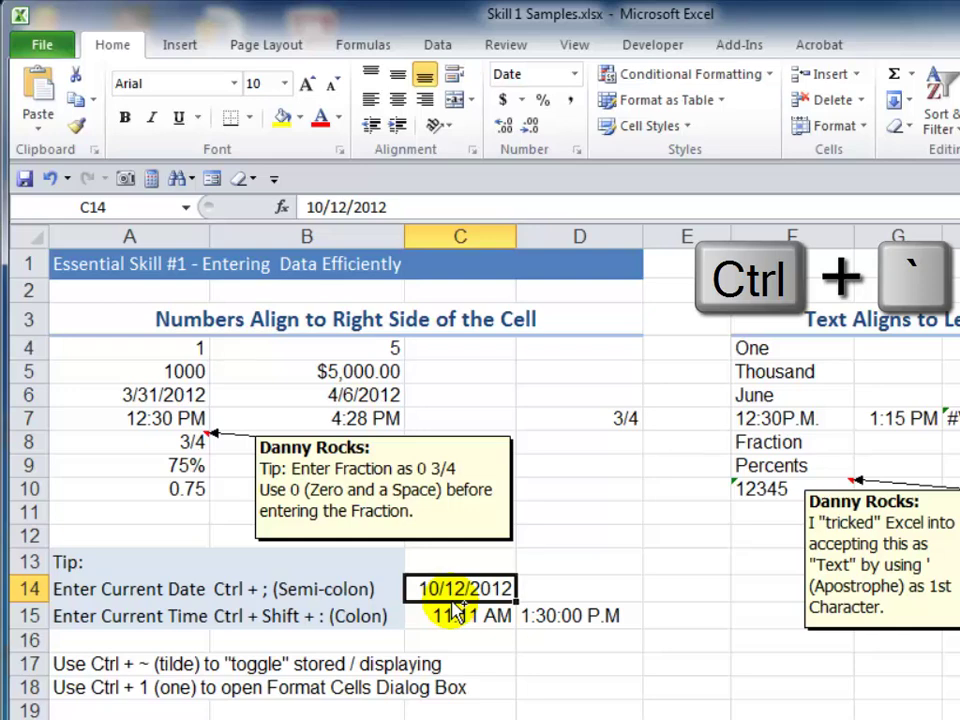
{"action": "key", "text": "ctrl+grave"}
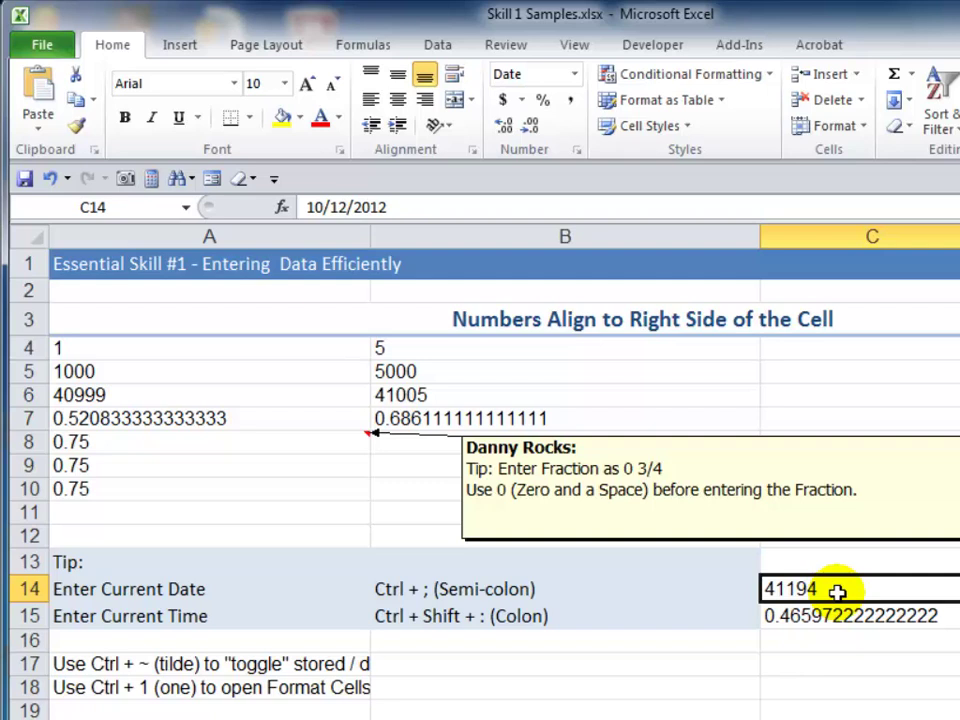
{"action": "left_click", "coordinate": [808, 616]}
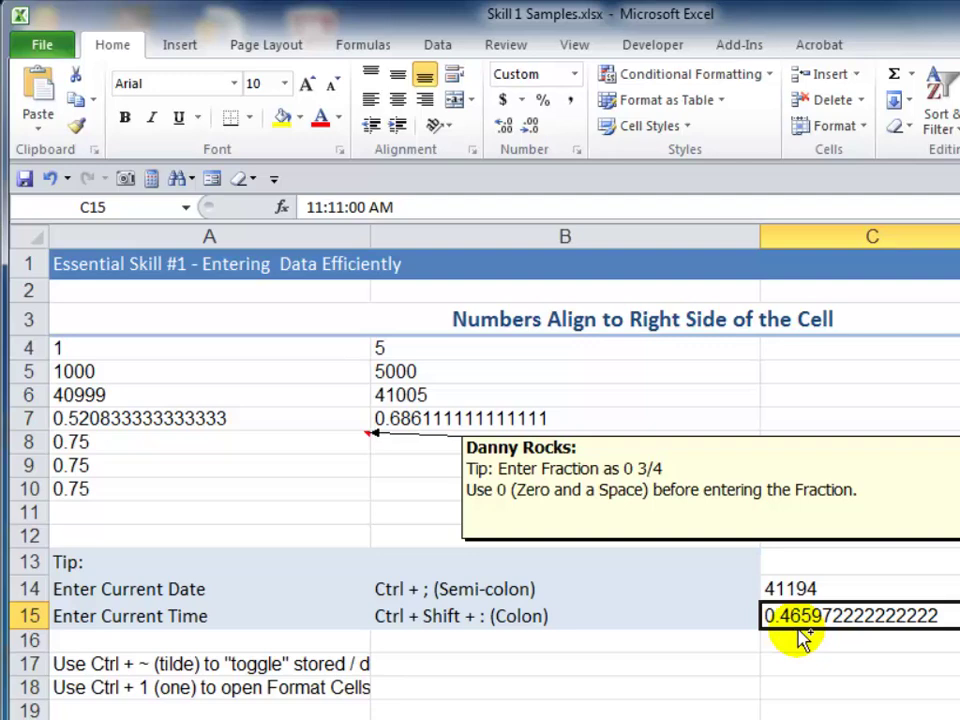
{"action": "key", "text": "ctrl+grave"}
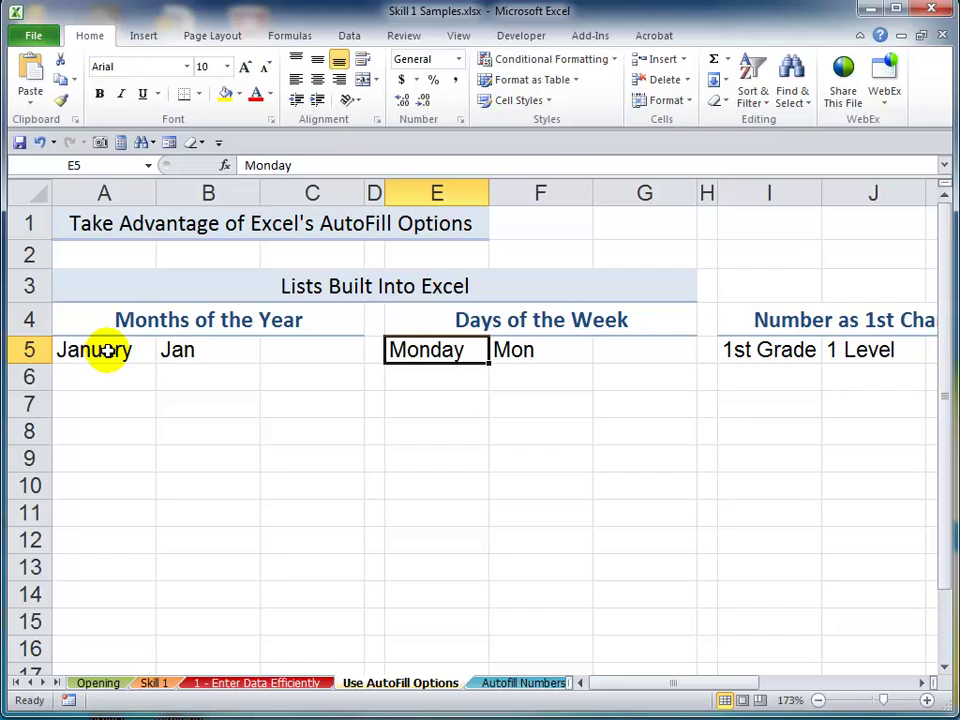
AutoFill January/Jan down to June/Jun and Monday/Mon down to row 11
{"action": "left_click_drag", "start_coordinate": [107, 349], "coordinate": [189, 364]}
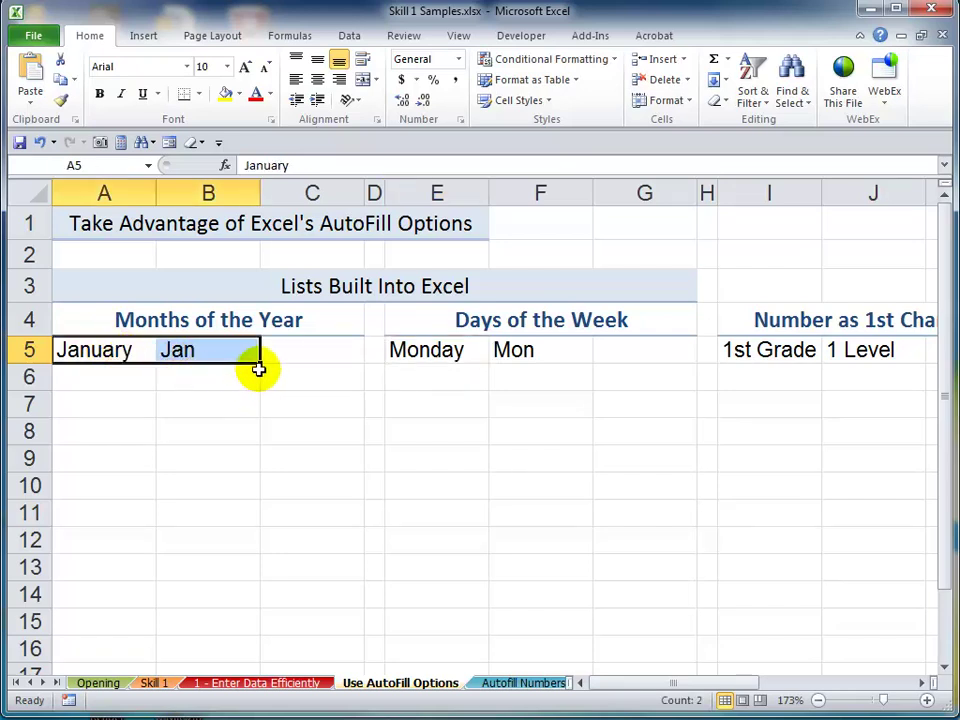
{"action": "left_click_drag", "start_coordinate": [258, 369], "coordinate": [200, 485]}
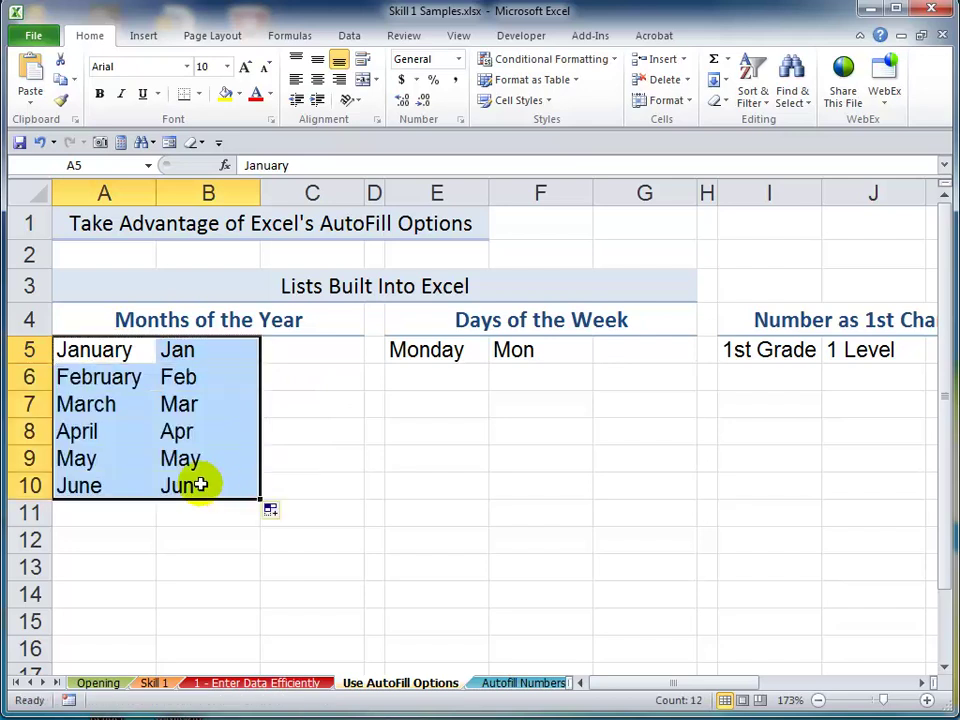
{"action": "left_click_drag", "start_coordinate": [439, 347], "coordinate": [526, 349]}
{"action": "left_click_drag", "start_coordinate": [591, 362], "coordinate": [552, 510]}
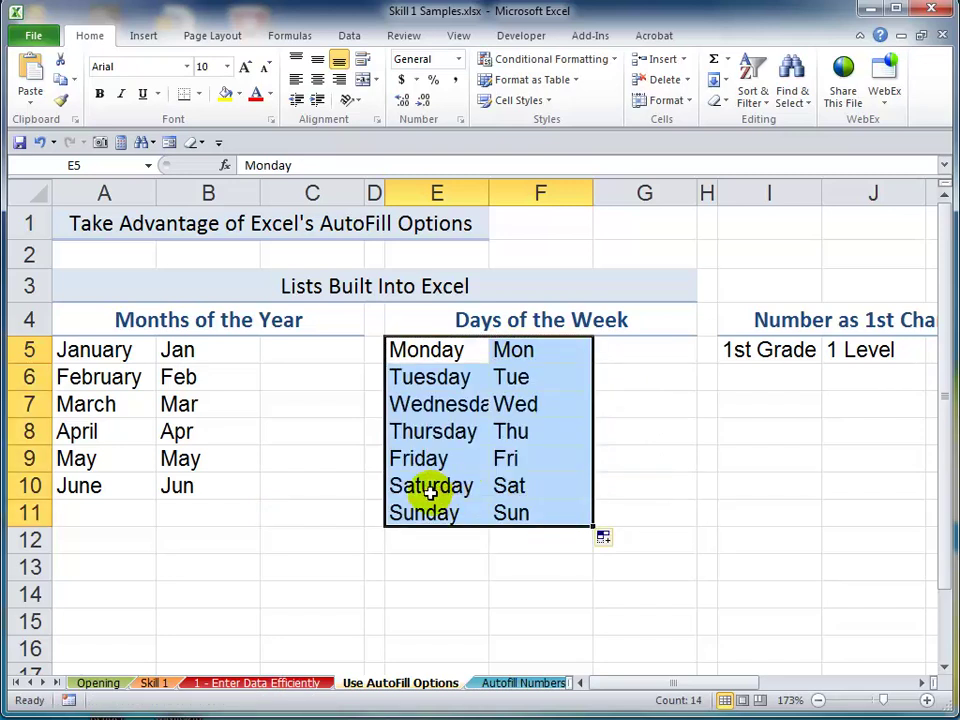
Switch the day list to Fill Weekdays so it runs Monday–Friday, Monday, Tuesday
{"action": "left_click", "coordinate": [618, 542]}
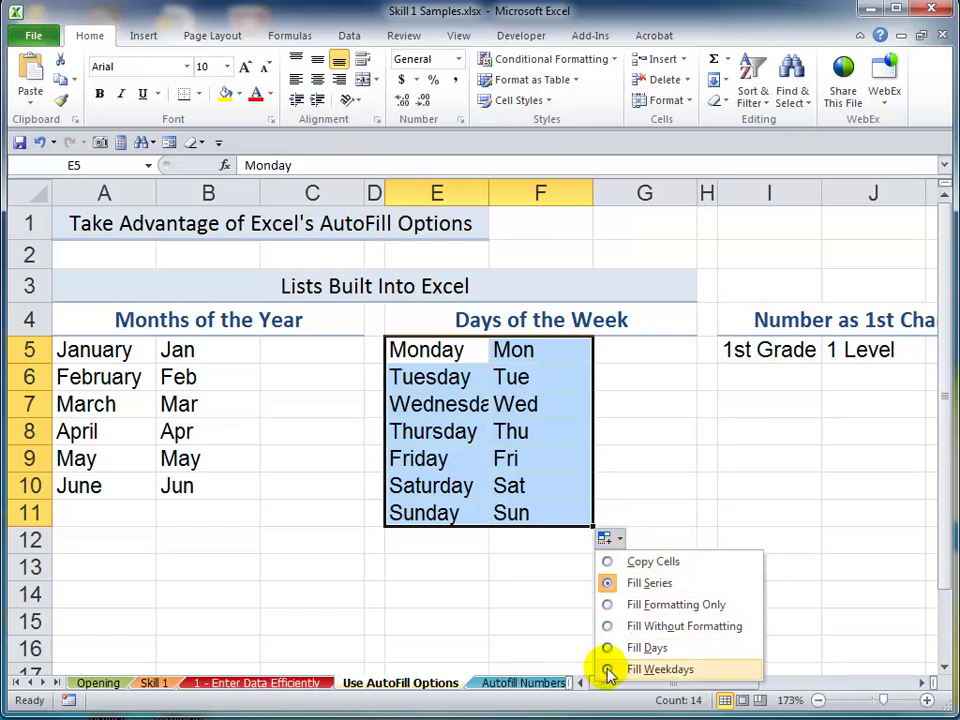
{"action": "left_click", "coordinate": [640, 669]}
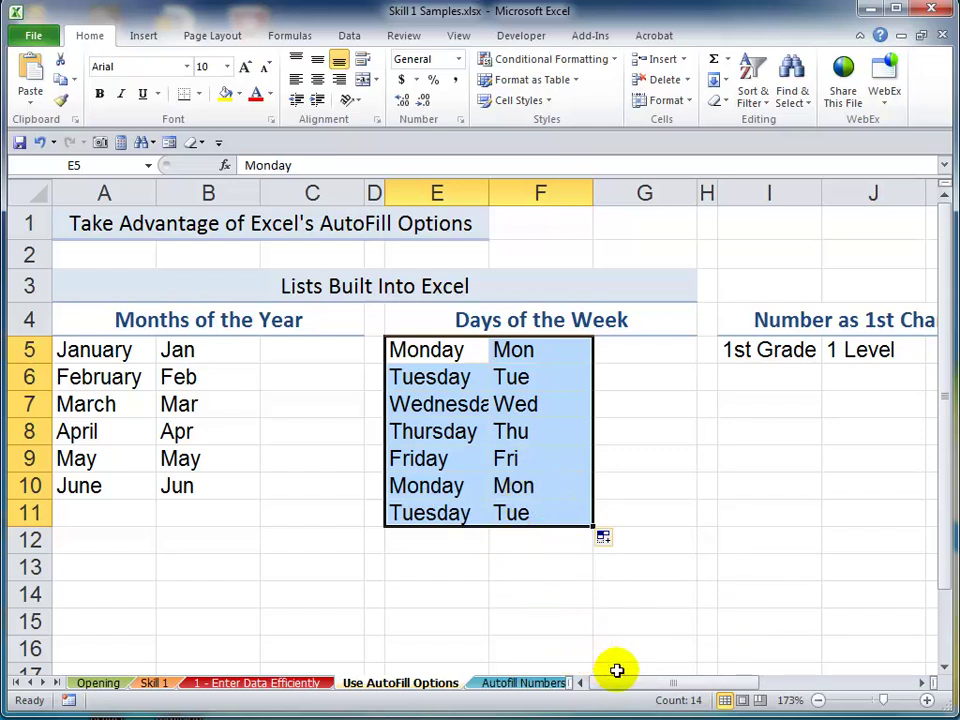
{"action": "left_click_drag", "start_coordinate": [632, 686], "coordinate": [602, 672]}
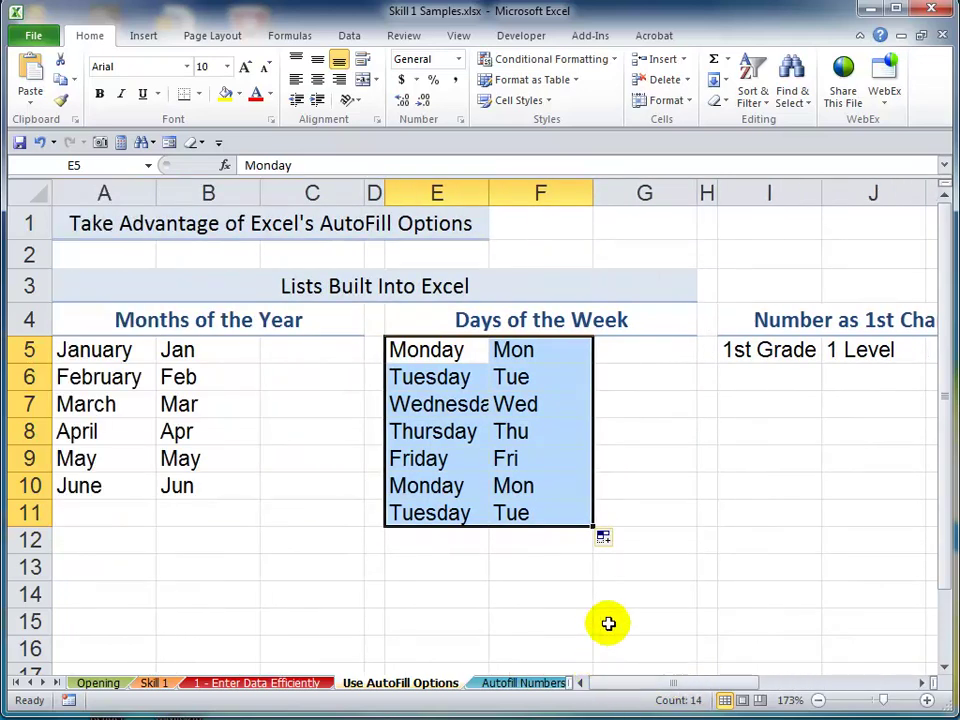
Extend A4's date to 10/14/2012 and fill B4:B7 as the series 1, 2, 3, 4
{"action": "left_click", "coordinate": [518, 684]}
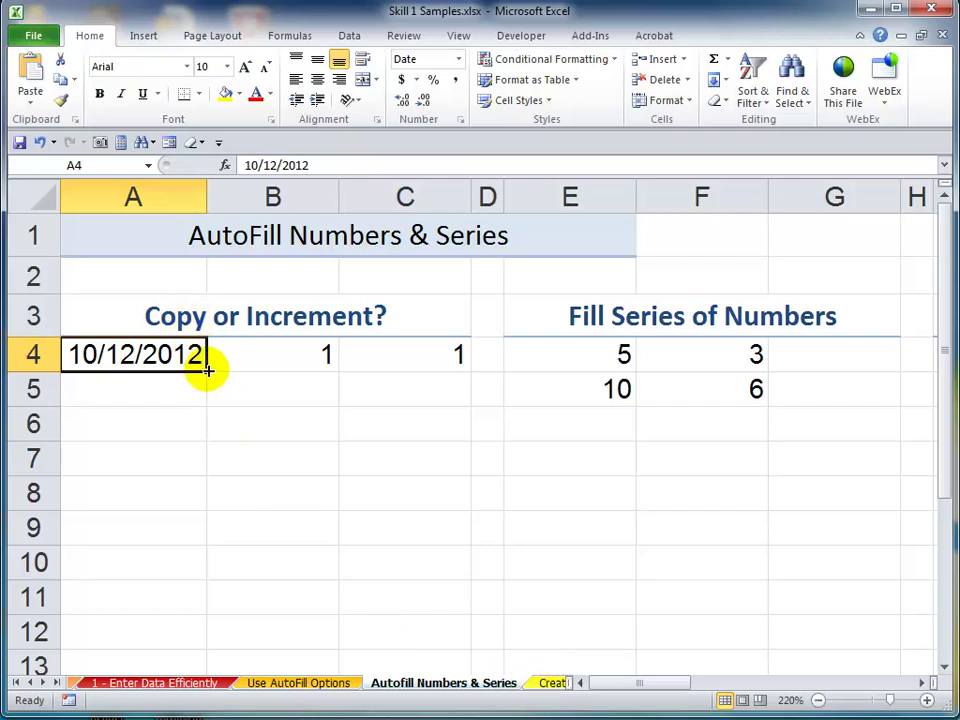
{"action": "left_click_drag", "start_coordinate": [207, 370], "coordinate": [195, 445]}
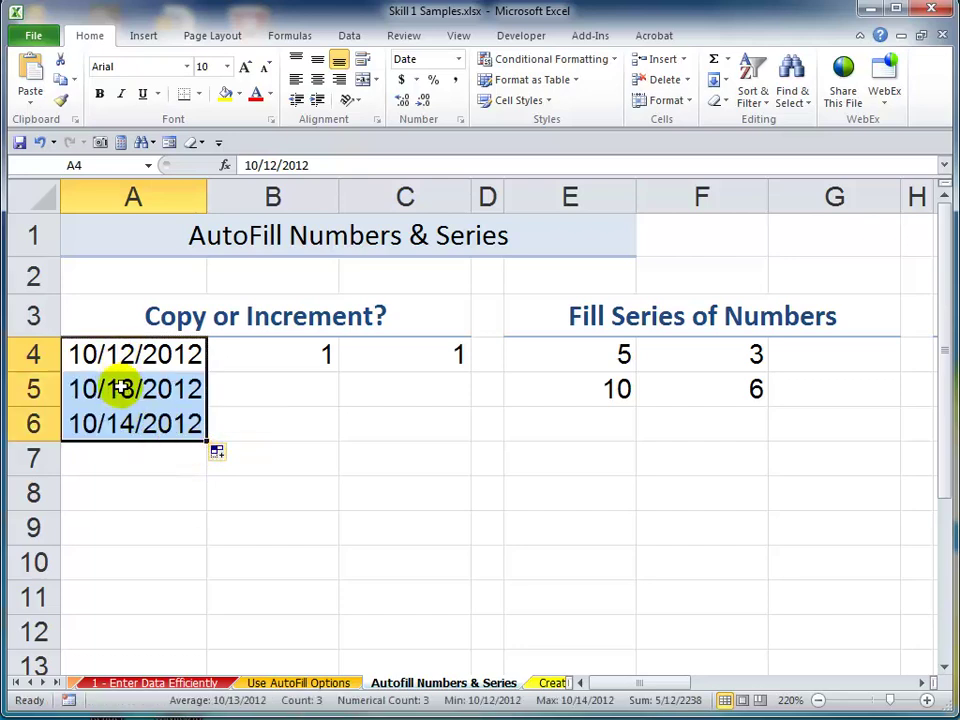
{"action": "left_click", "coordinate": [285, 360]}
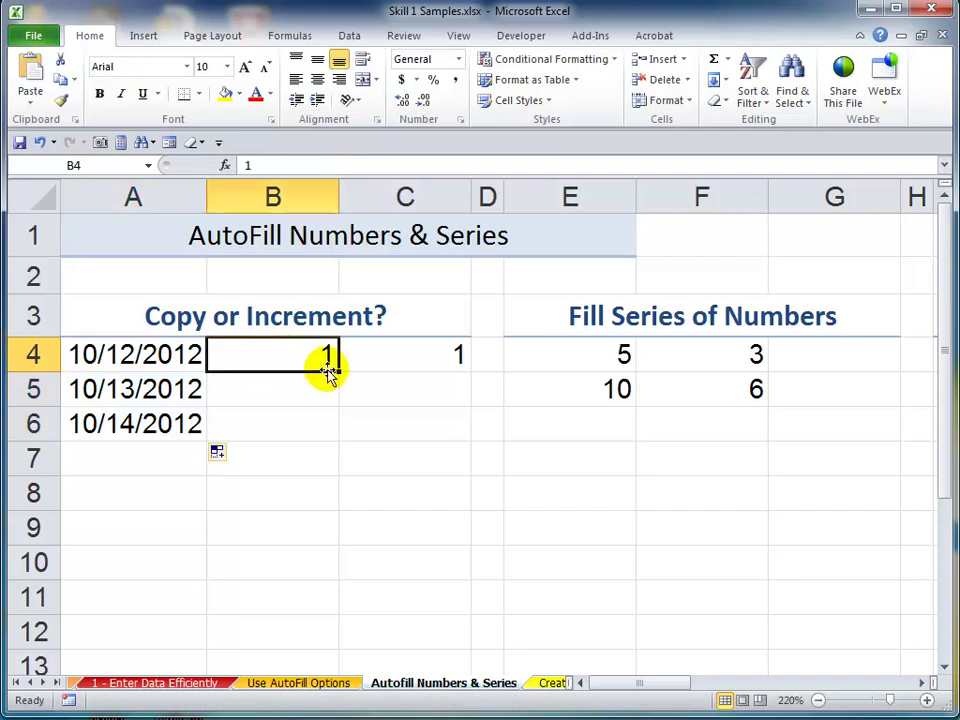
{"action": "left_click_drag", "start_coordinate": [339, 369], "coordinate": [330, 489]}
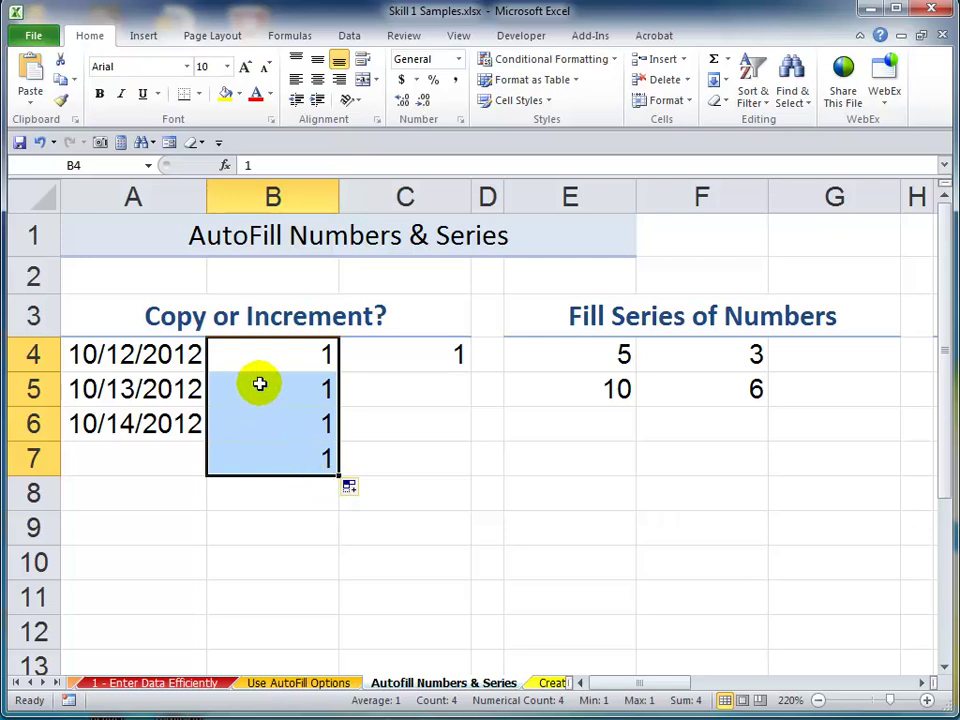
{"action": "key", "text": "ctrl+z"}
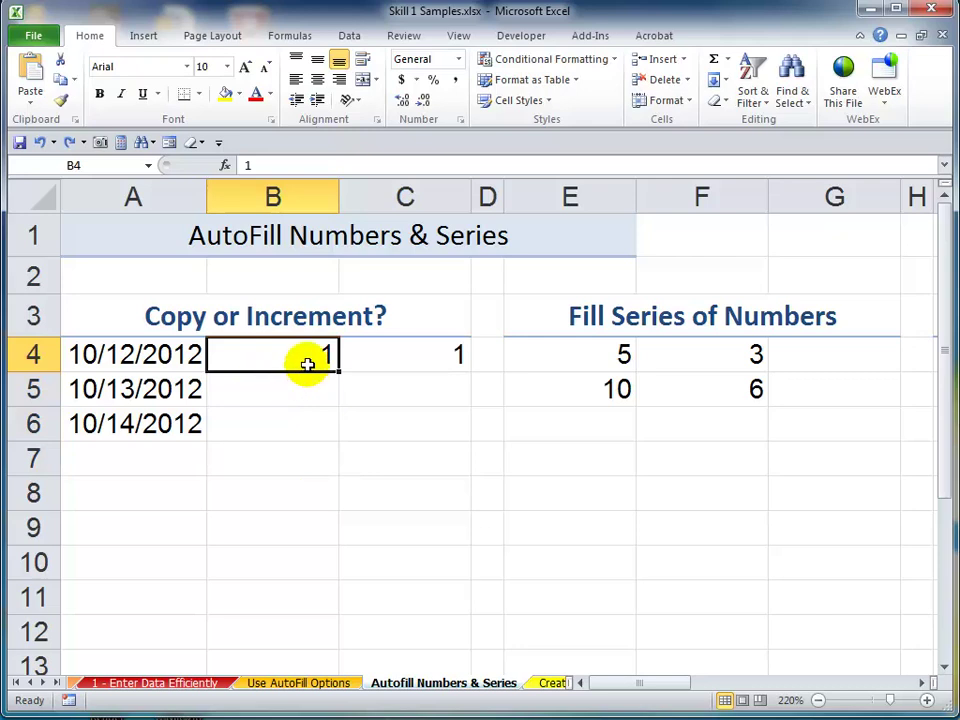
{"action": "left_click_drag", "start_coordinate": [340, 371], "coordinate": [328, 447]}
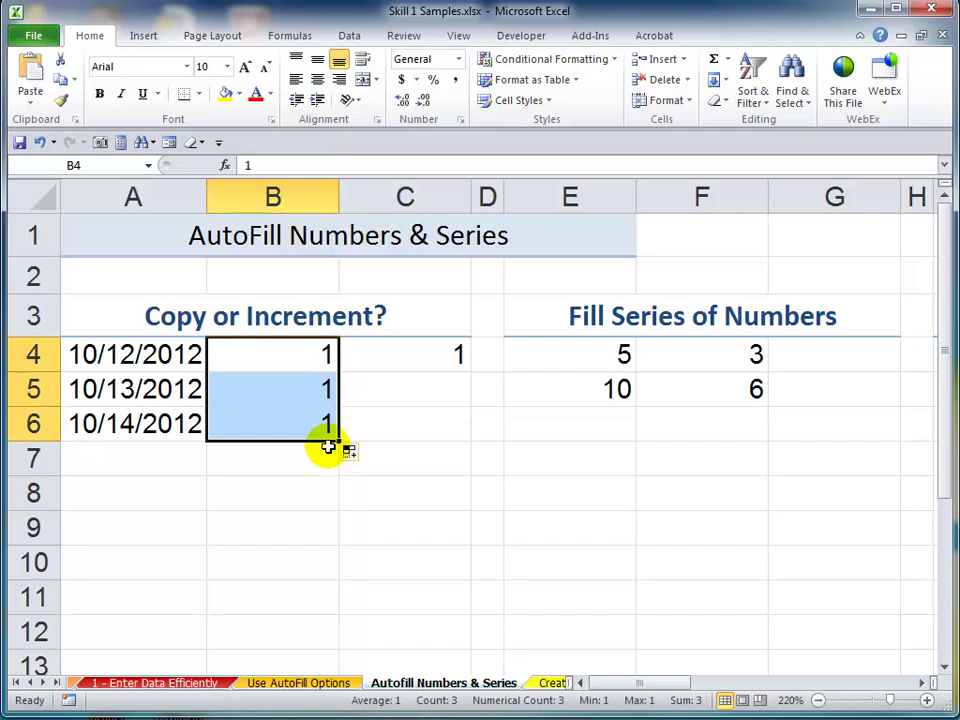
{"action": "key", "text": "ctrl+z"}
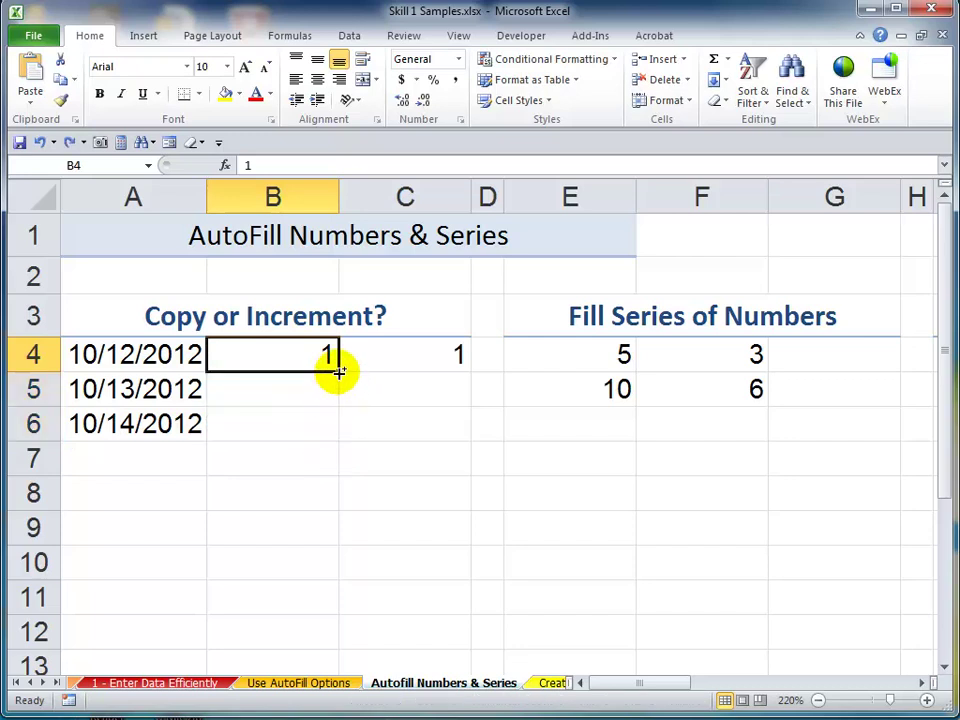
{"action": "left_click_drag", "start_coordinate": [338, 370], "coordinate": [330, 476]}
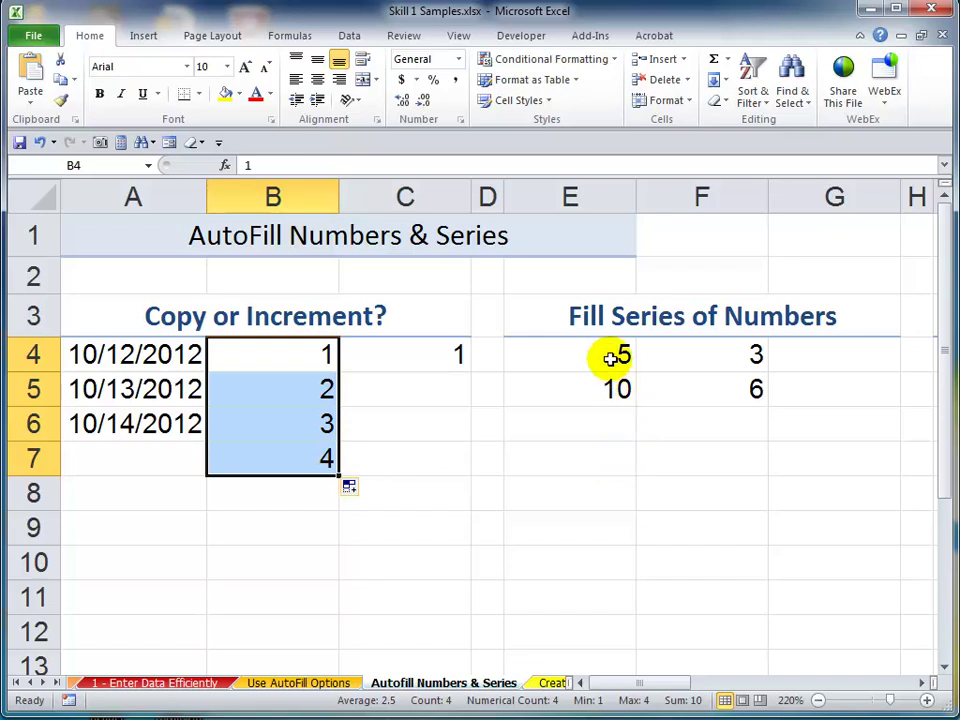
{"action": "left_click_drag", "start_coordinate": [604, 350], "coordinate": [605, 381]}
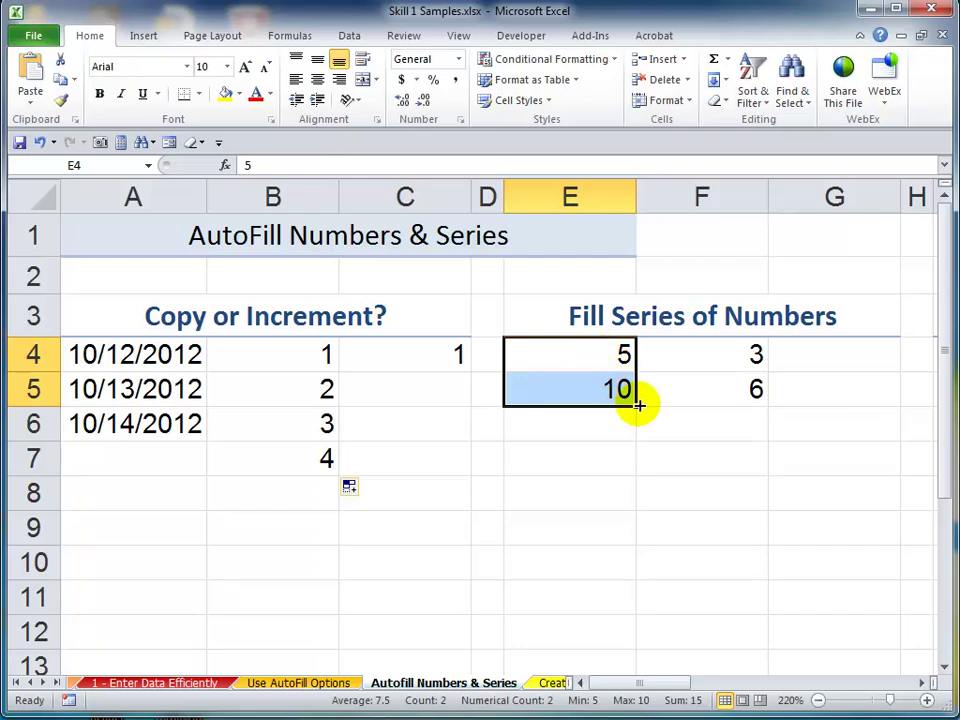
Extend 5, 10 in column E down to 30 and 3, 6 in column F down to 15
{"action": "left_click_drag", "start_coordinate": [636, 407], "coordinate": [624, 534]}
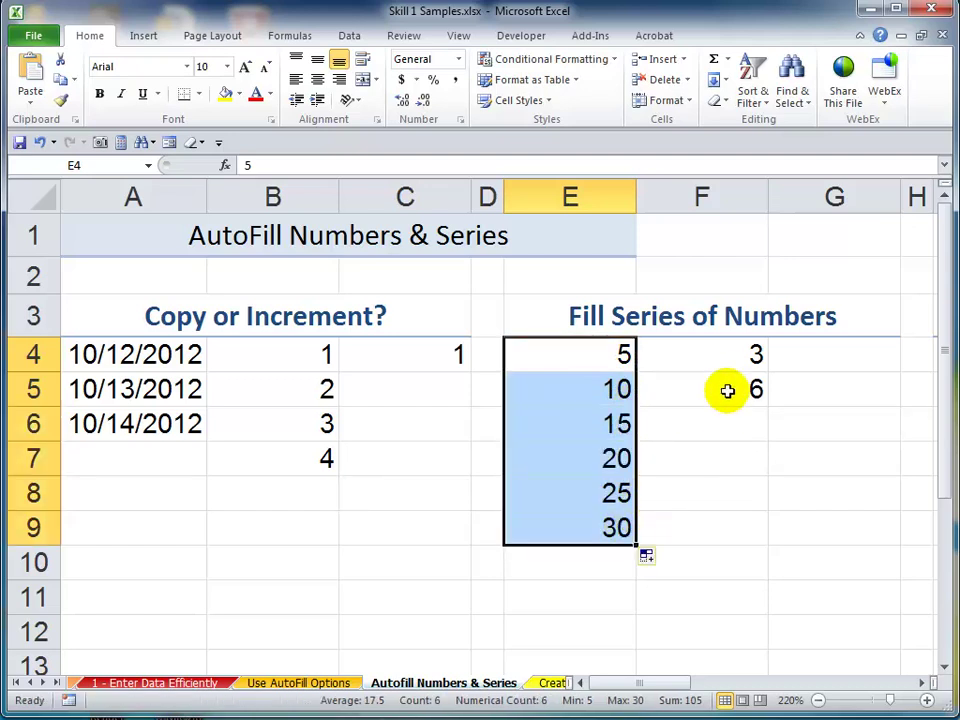
{"action": "left_click_drag", "start_coordinate": [740, 356], "coordinate": [746, 525]}
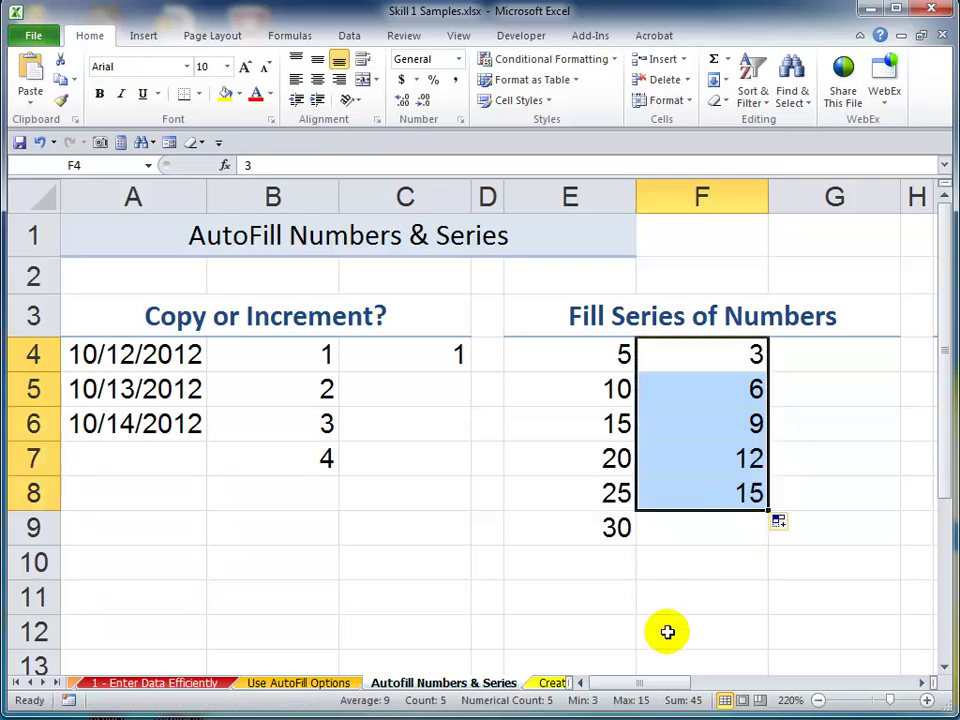
{"action": "left_click_drag", "start_coordinate": [639, 686], "coordinate": [675, 690]}
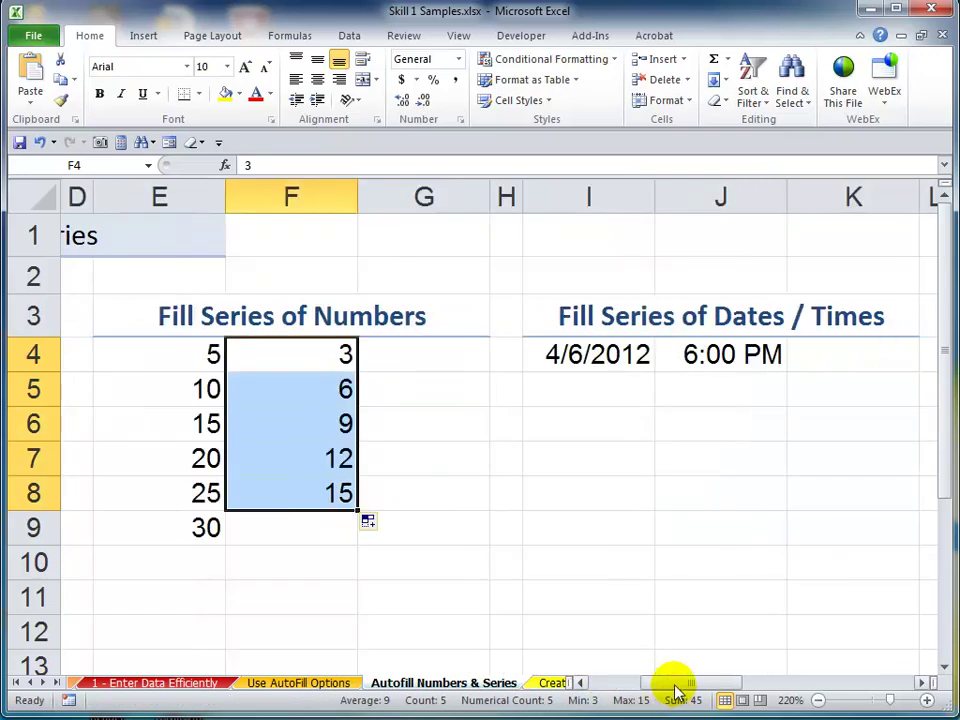
Overwrite J5 with 6:30 PM and fill J4:J9 from 6:00 PM to 8:30 PM in half-hour steps
{"action": "left_click", "coordinate": [760, 357]}
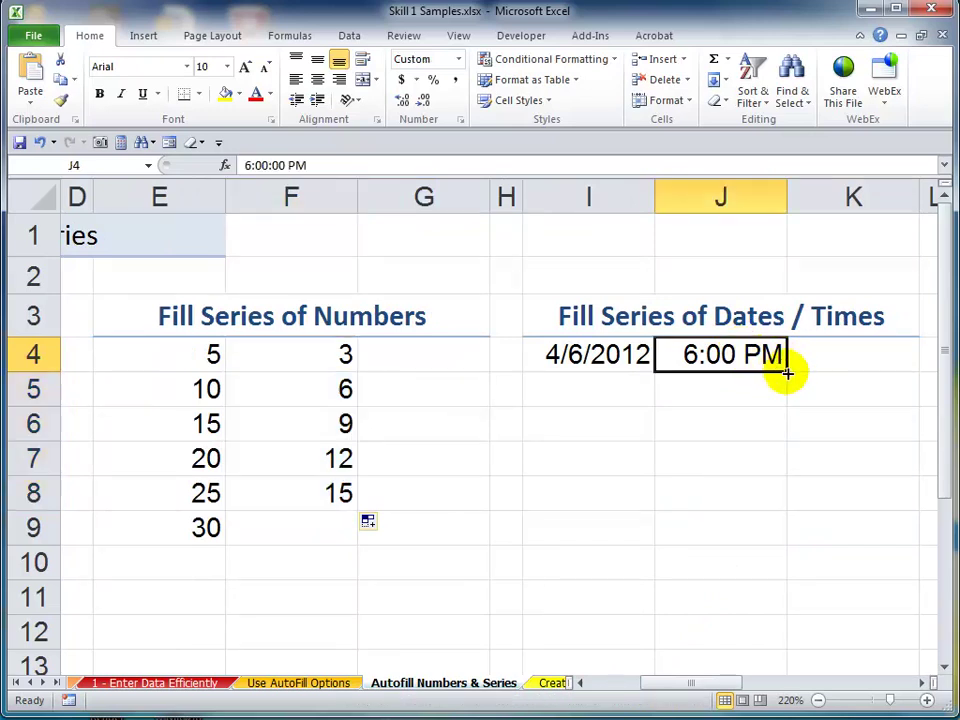
{"action": "left_click_drag", "start_coordinate": [786, 373], "coordinate": [767, 439]}
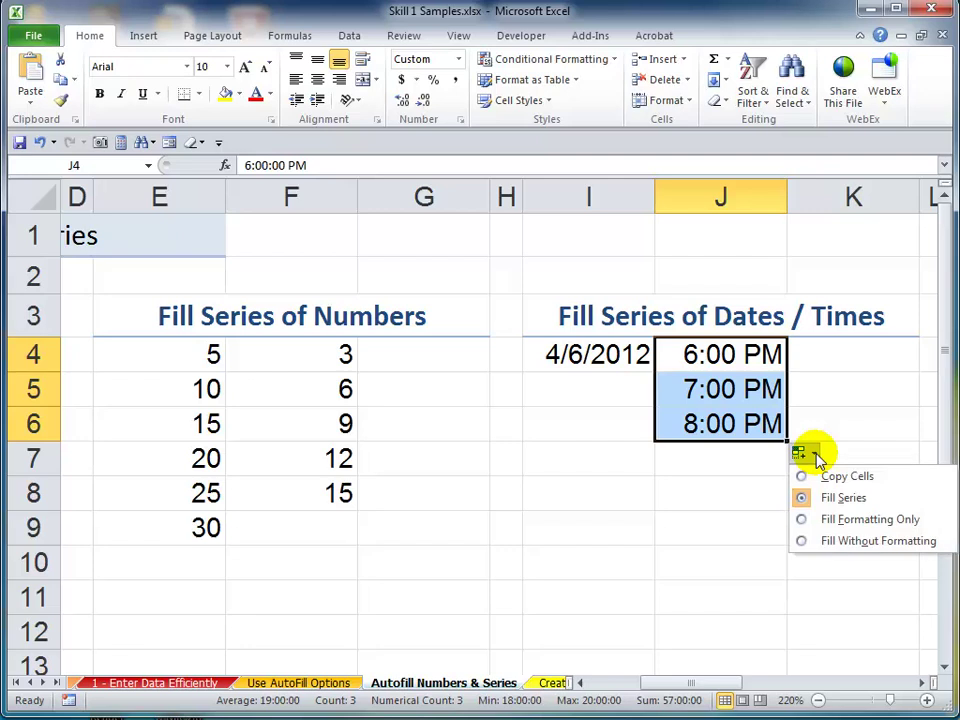
{"action": "left_click", "coordinate": [720, 388]}
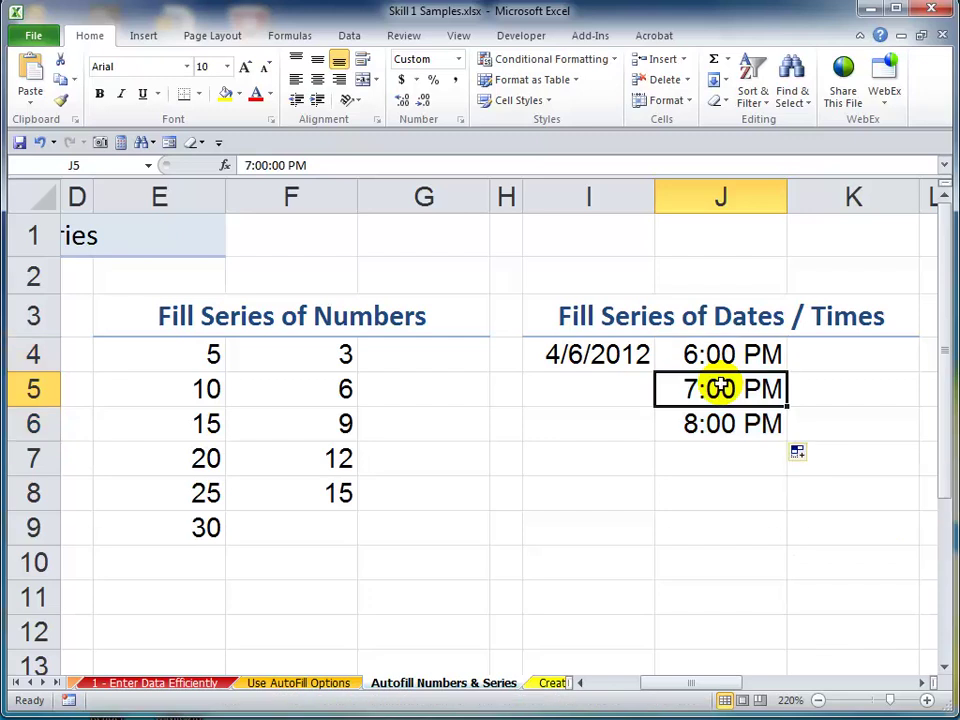
{"action": "type", "text": "6:"}
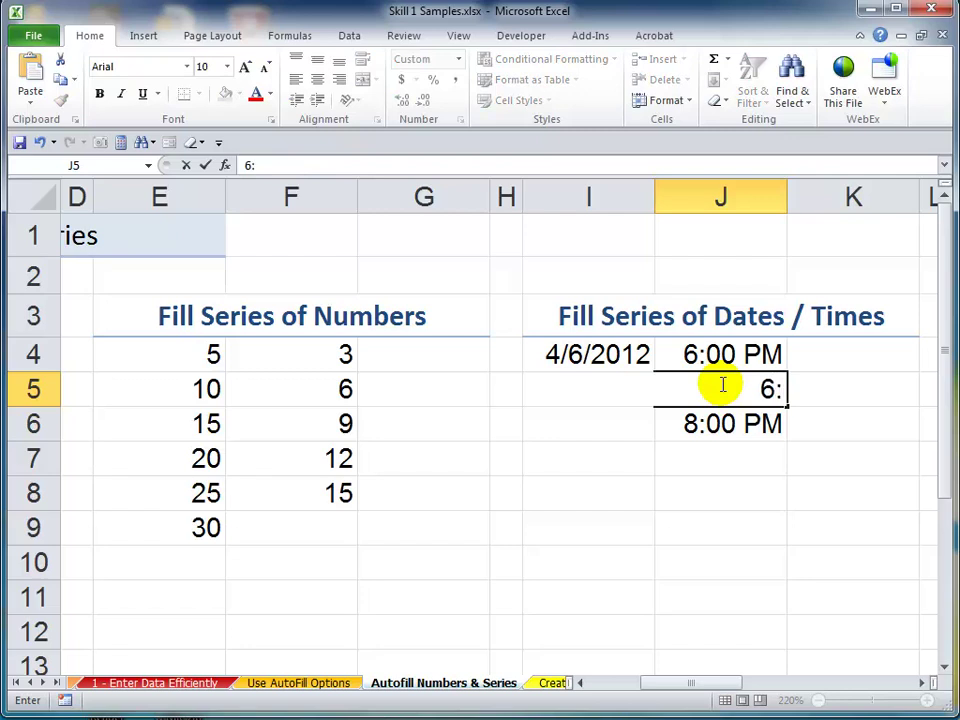
{"action": "type", "text": "30"}
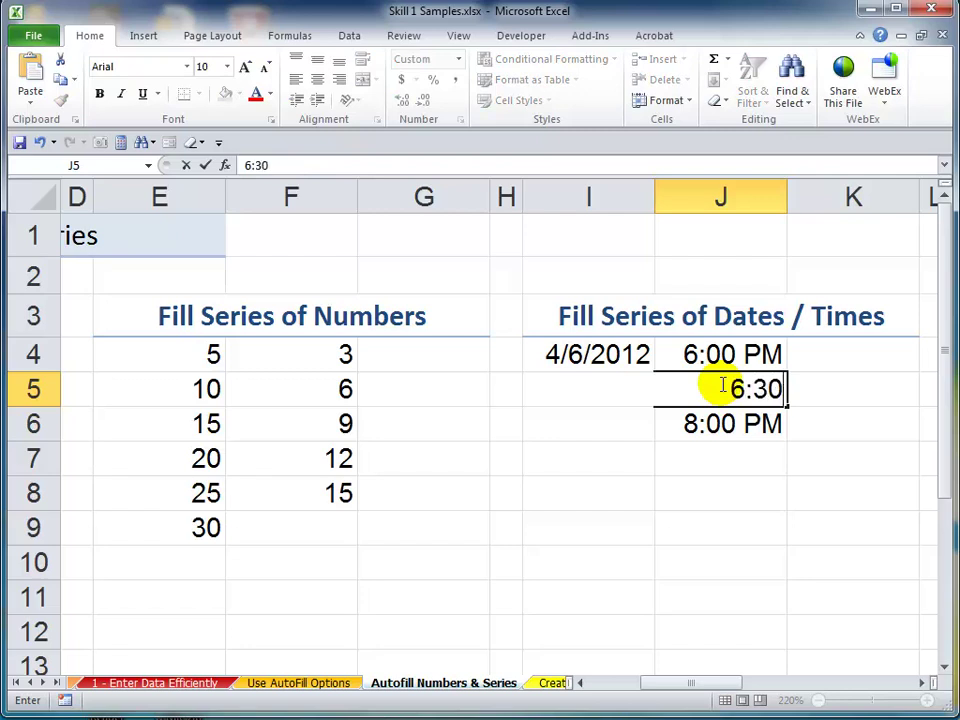
{"action": "type", "text": " p"}
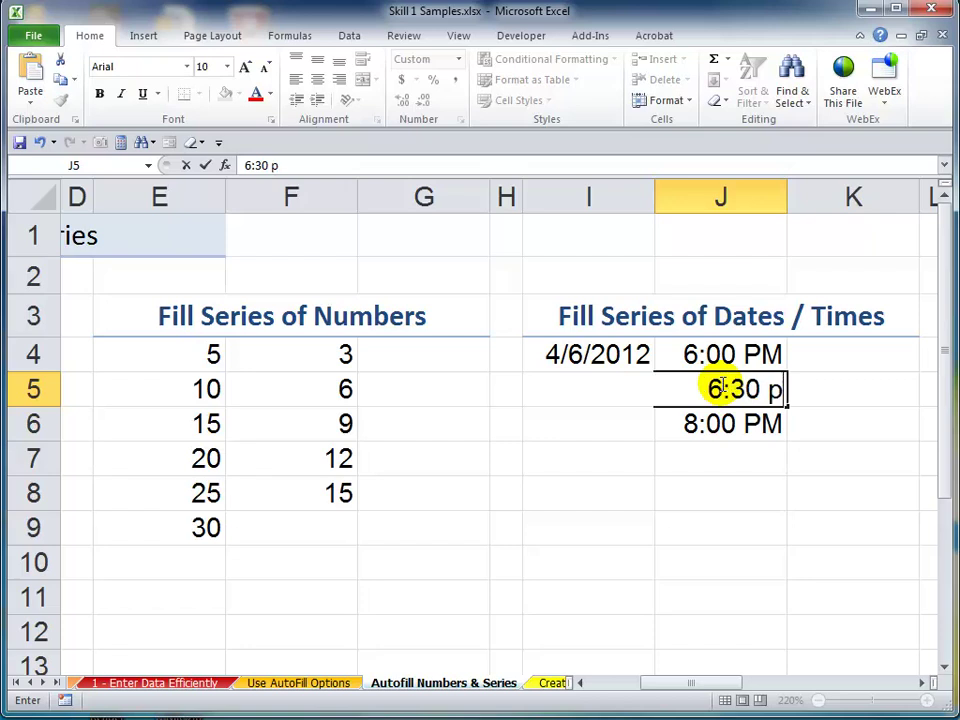
{"action": "key", "text": "ctrl+Return"}
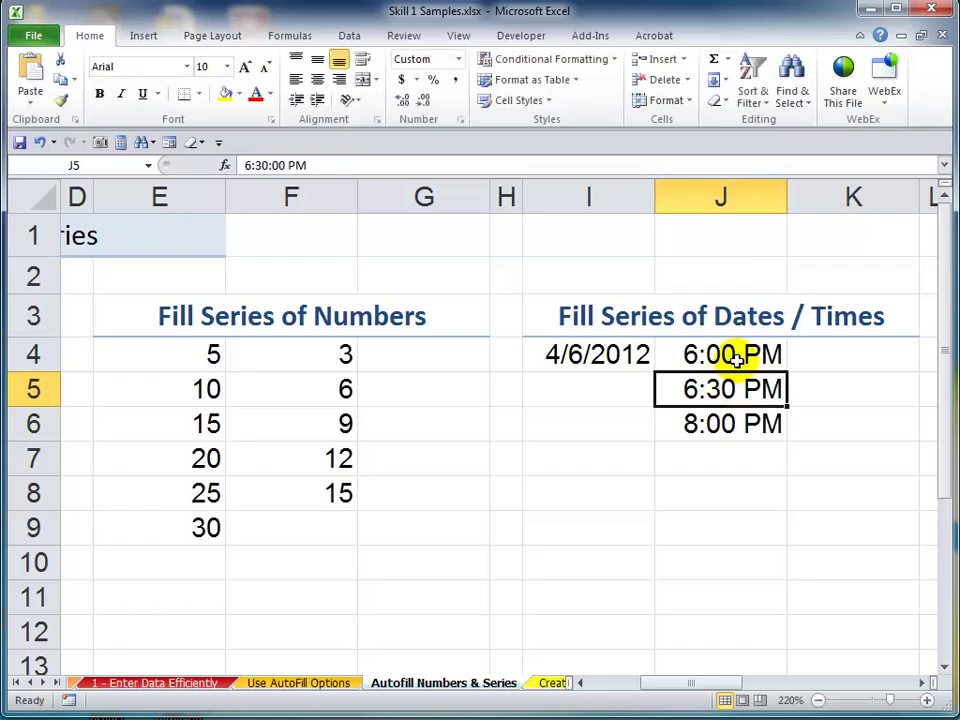
{"action": "left_click_drag", "start_coordinate": [735, 354], "coordinate": [774, 540]}
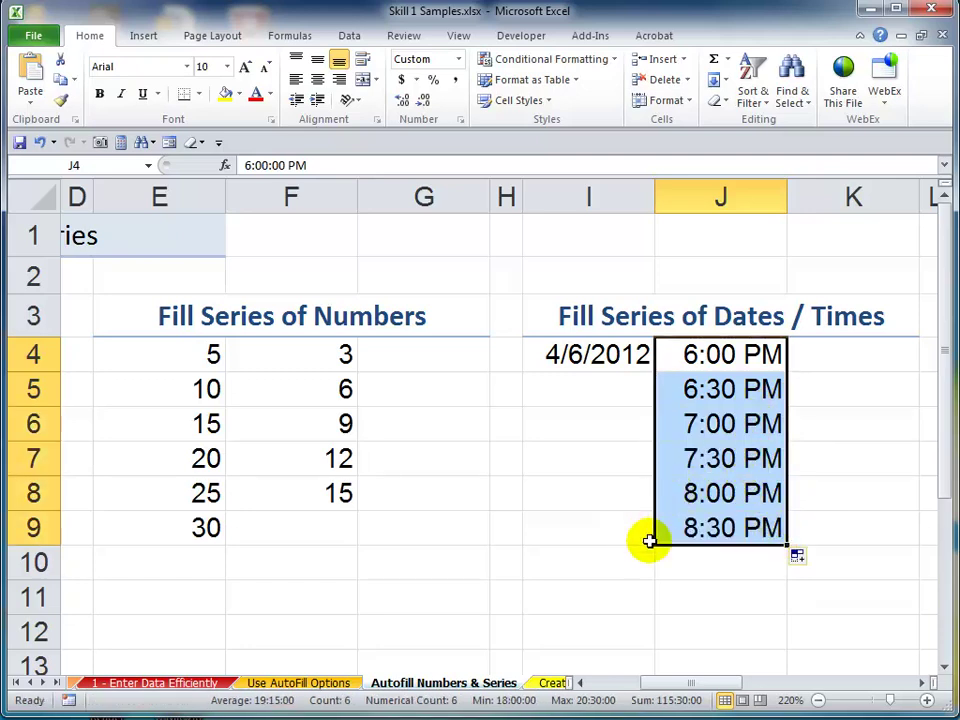
{"action": "left_click_drag", "start_coordinate": [741, 686], "coordinate": [815, 692]}
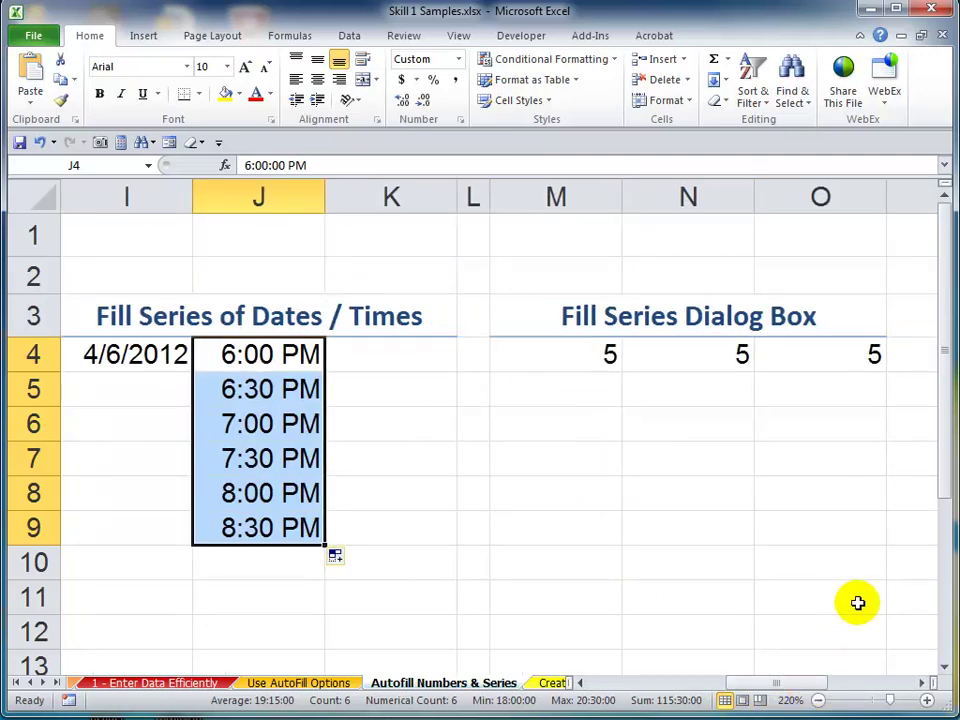
Fill a linear column series from M4 with step value 5 and stop value 100, then check its end
{"action": "left_click", "coordinate": [582, 352]}
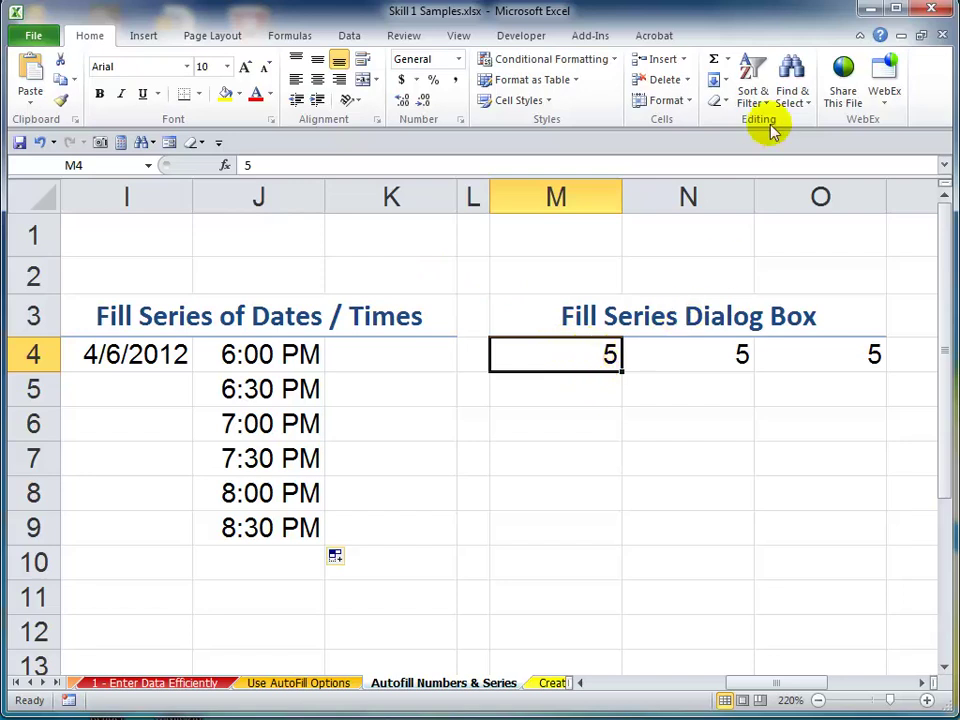
{"action": "left_click", "coordinate": [727, 83]}
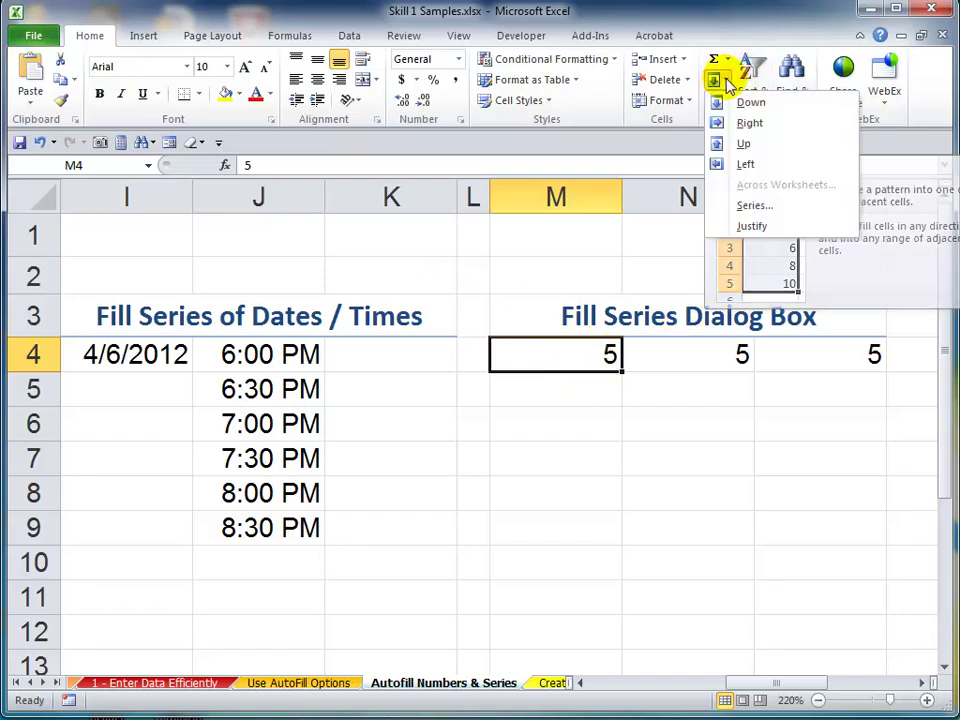
{"action": "left_click", "coordinate": [754, 207]}
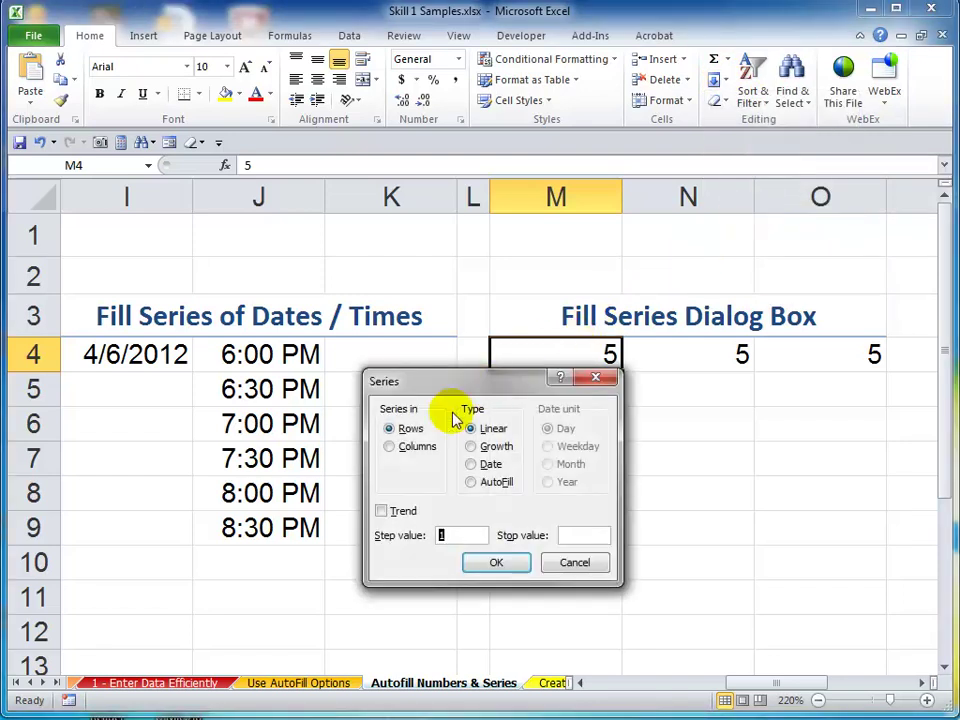
{"action": "left_click", "coordinate": [390, 446]}
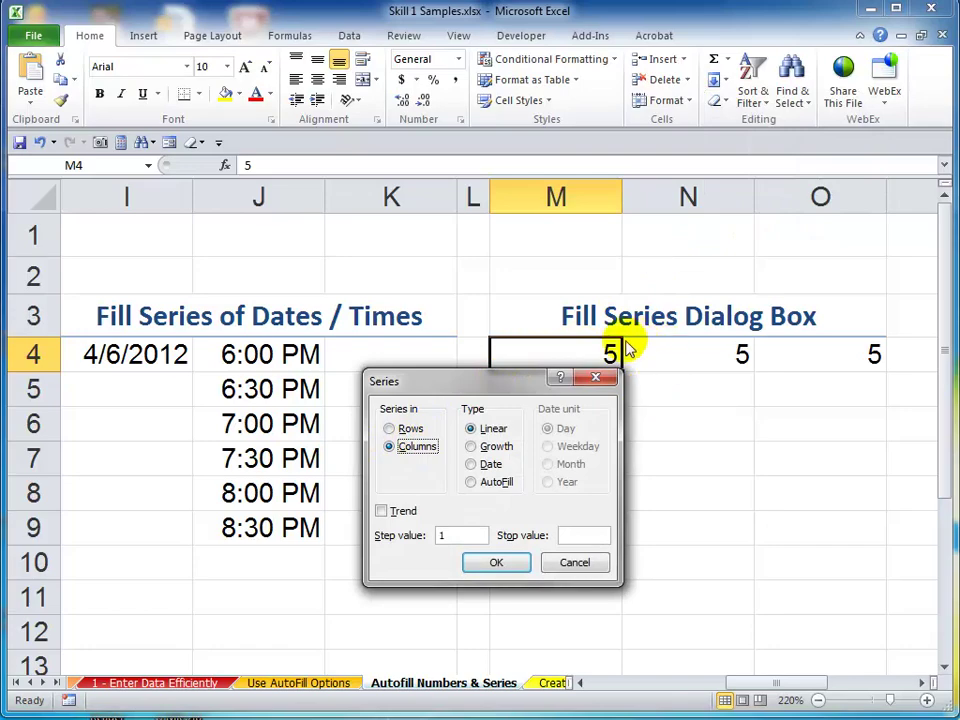
{"action": "left_click_drag", "start_coordinate": [548, 380], "coordinate": [829, 377]}
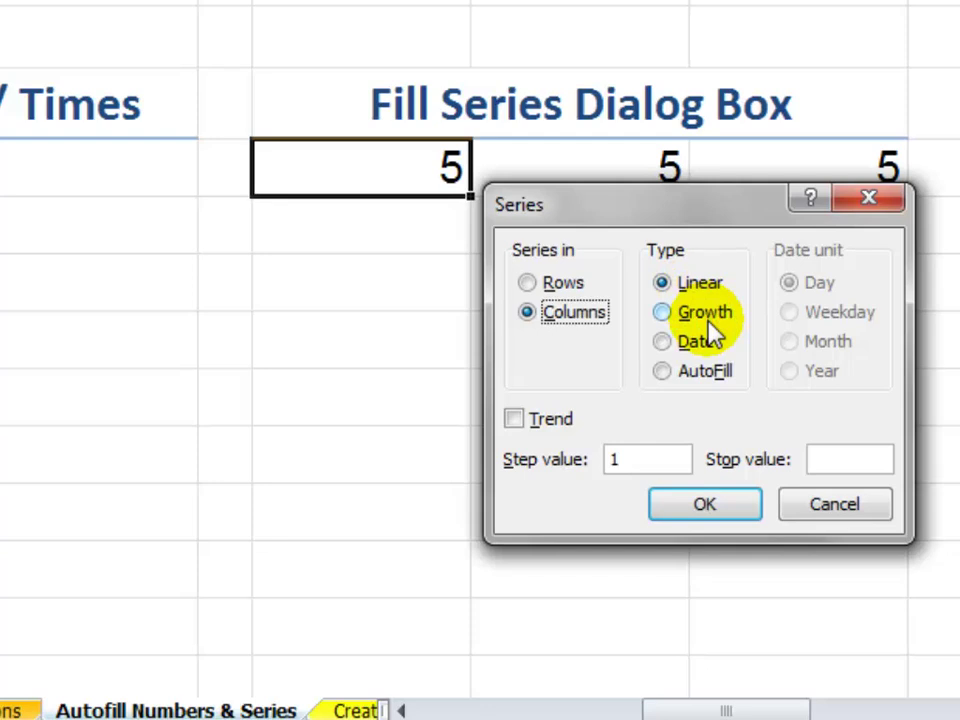
{"action": "left_click_drag", "start_coordinate": [645, 459], "coordinate": [582, 455]}
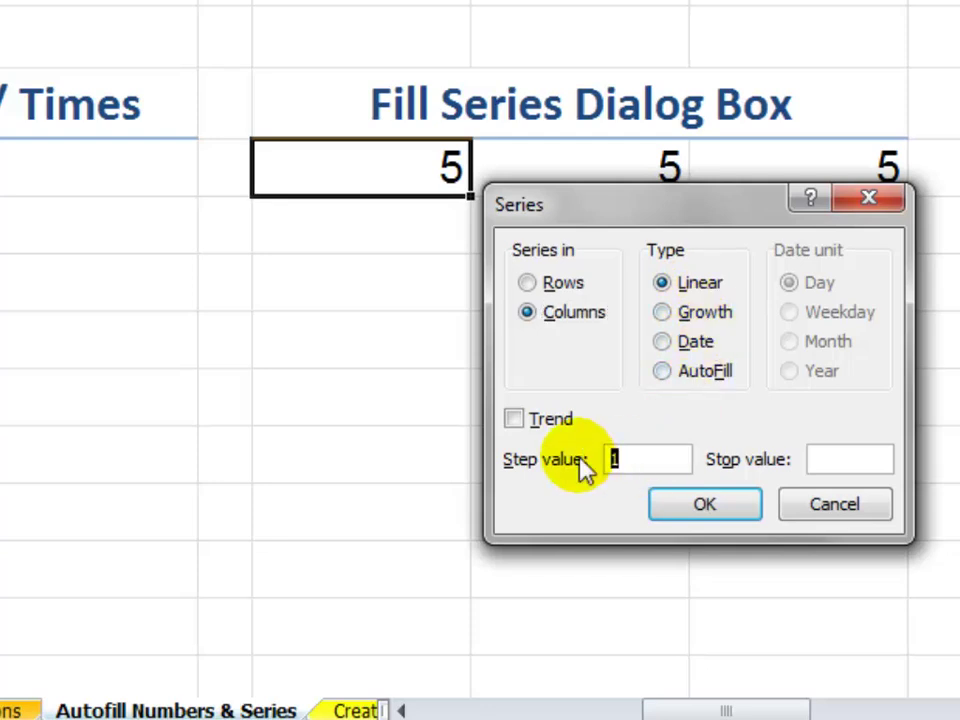
{"action": "type", "text": "5"}
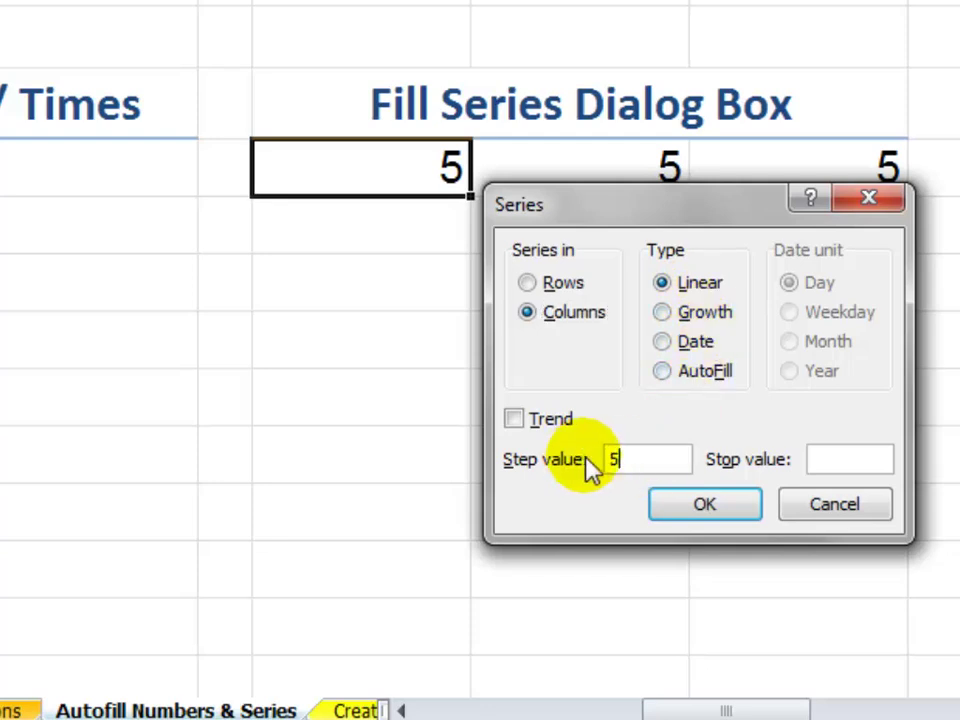
{"action": "left_click", "coordinate": [825, 457]}
{"action": "type", "text": "100"}
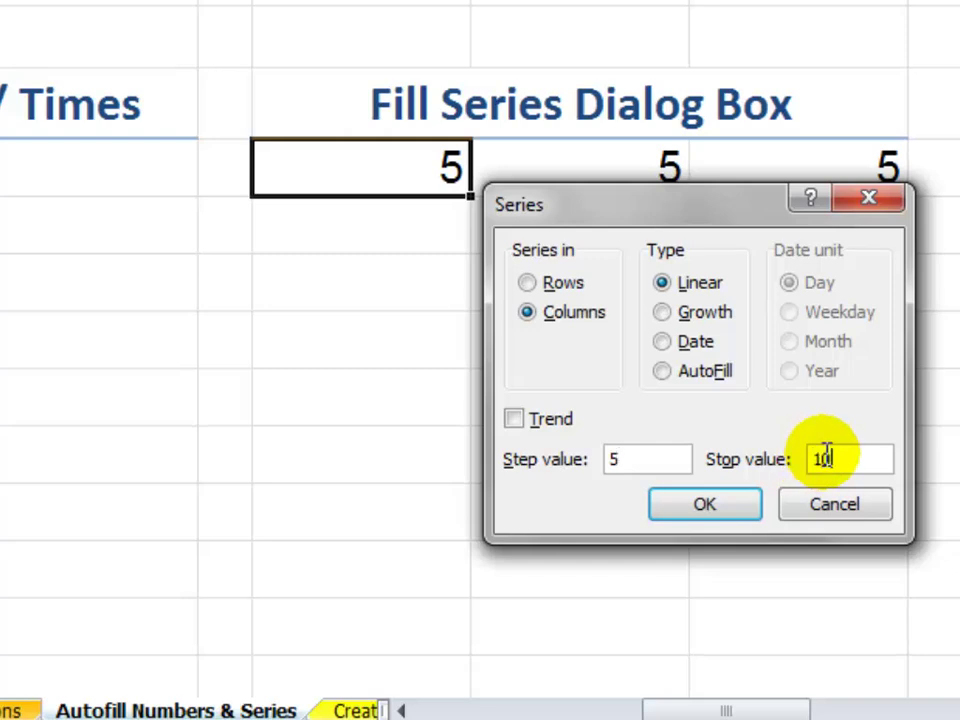
{"action": "left_click", "coordinate": [718, 506]}
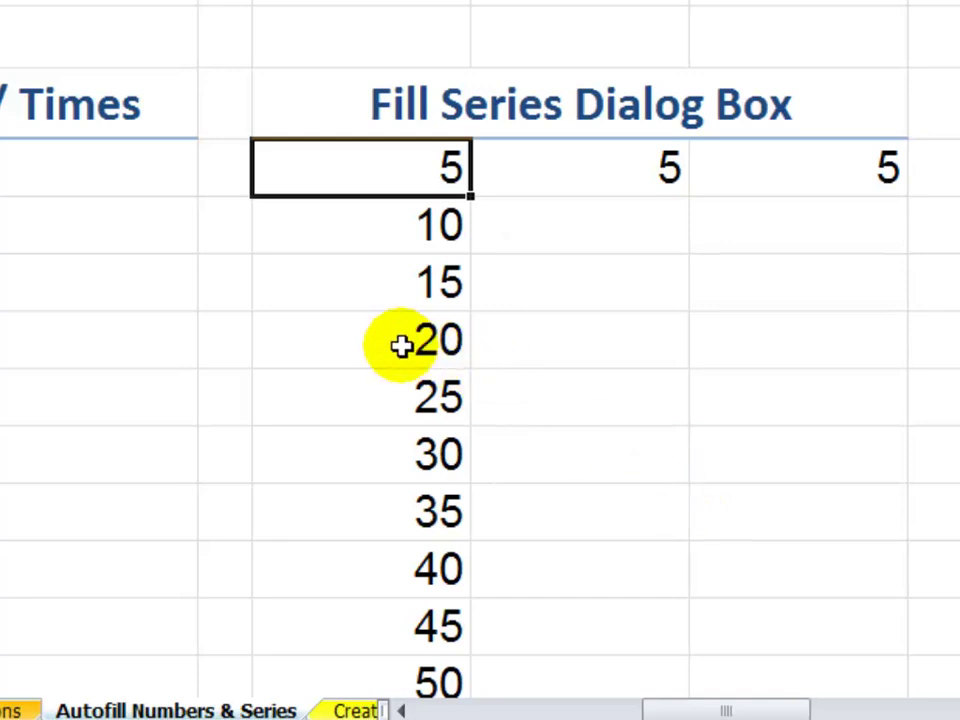
{"action": "key", "text": "ctrl+Down"}
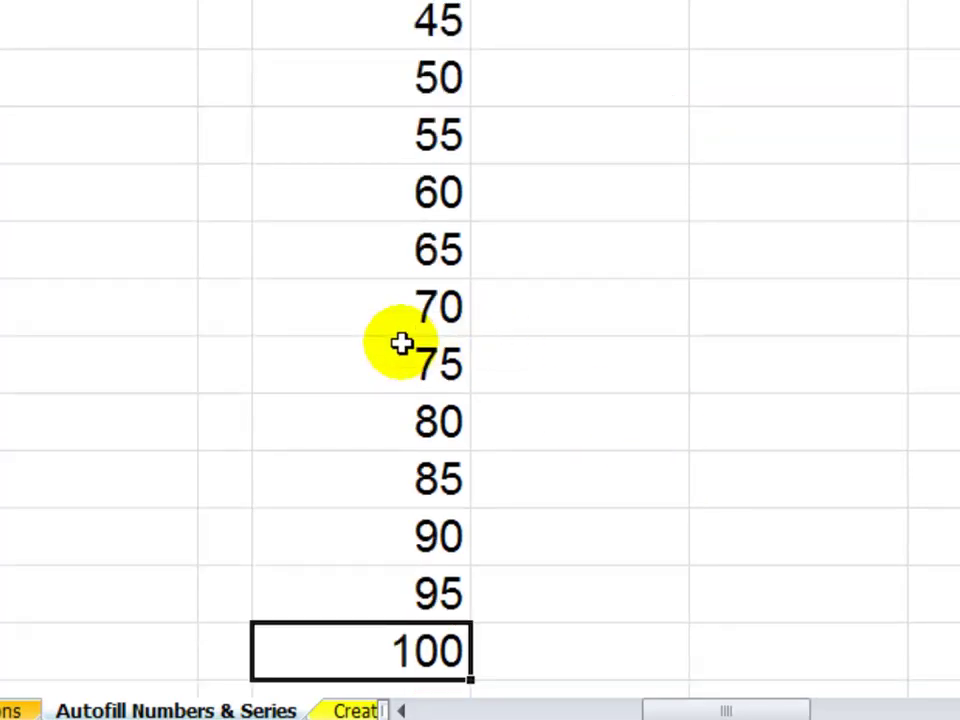
{"action": "key", "text": "ctrl+Home"}
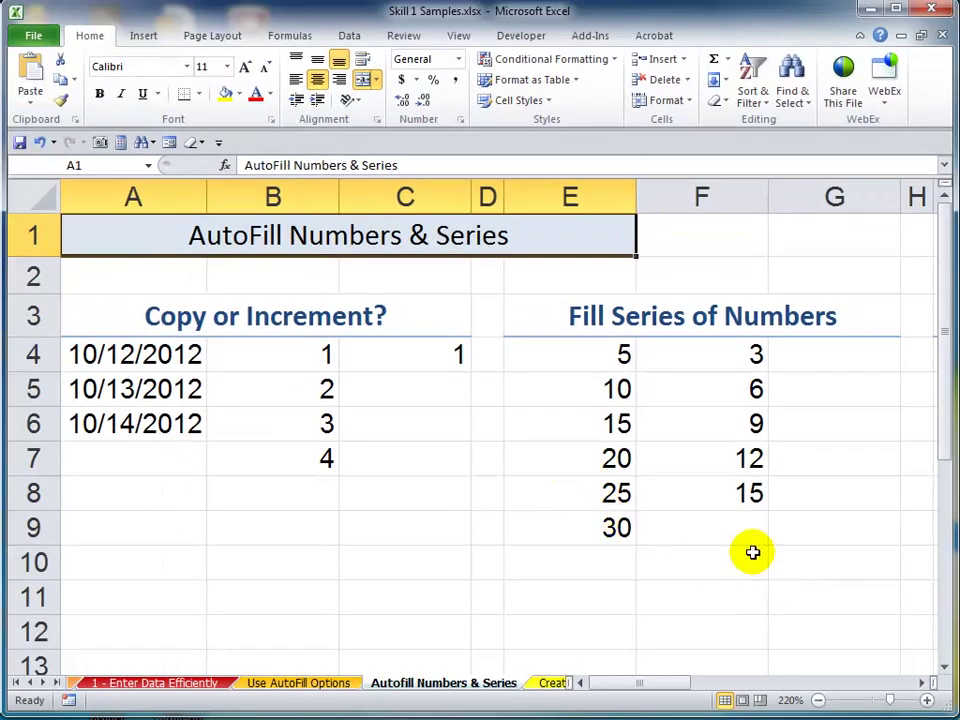
Browse the Create Built in Lists, AutoFill Formatting and Workbook sheets, insert Sheet9, then return to Workbook
{"action": "left_click", "coordinate": [549, 684]}
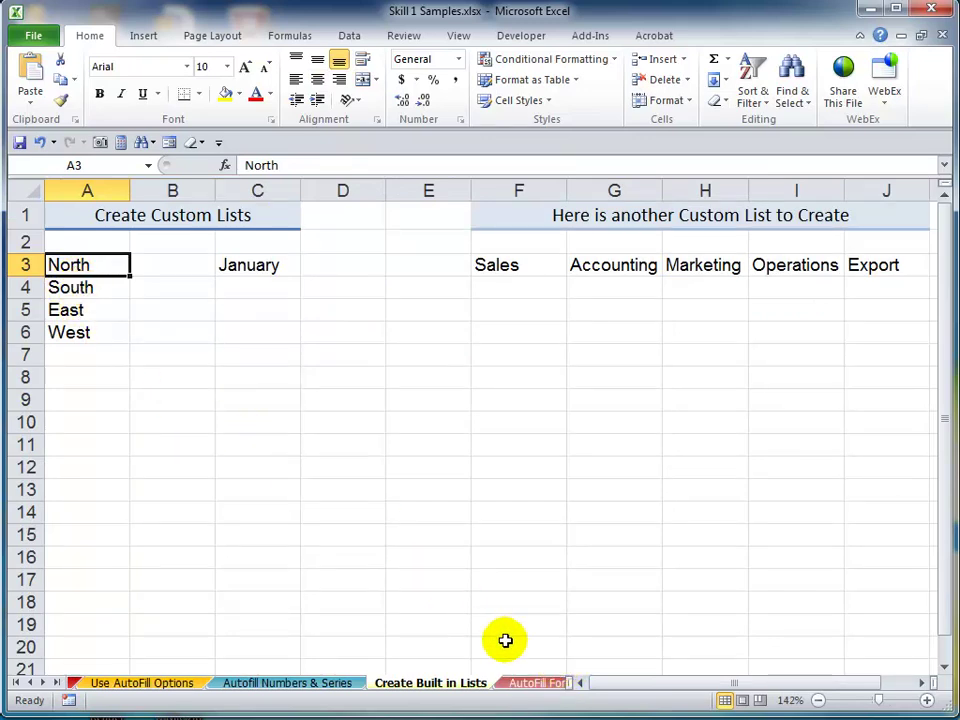
{"action": "left_click", "coordinate": [527, 683]}
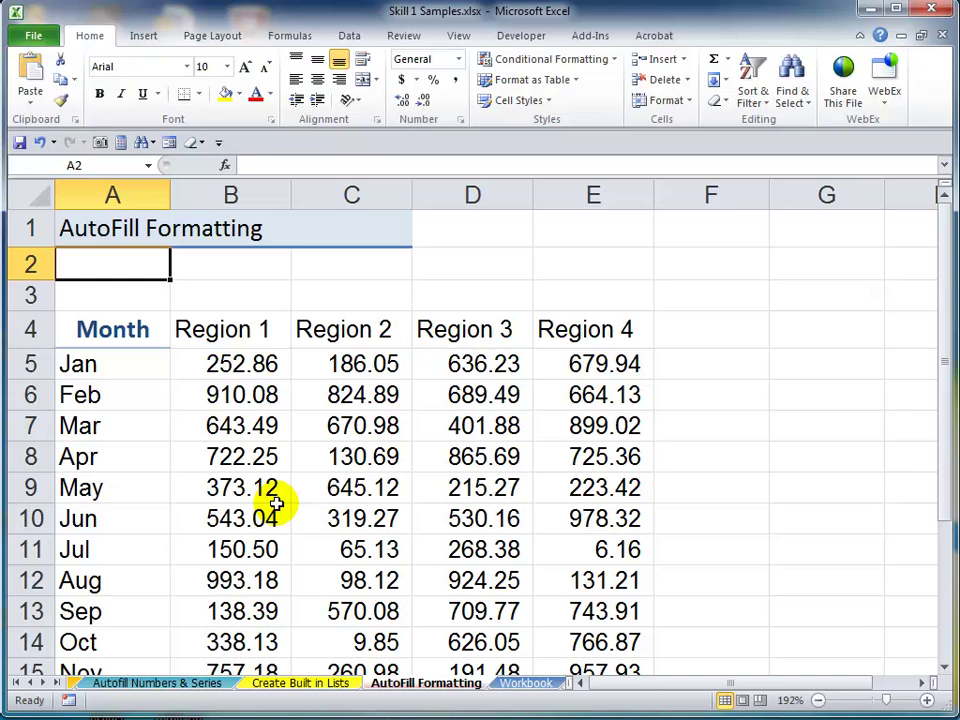
{"action": "left_click", "coordinate": [535, 684]}
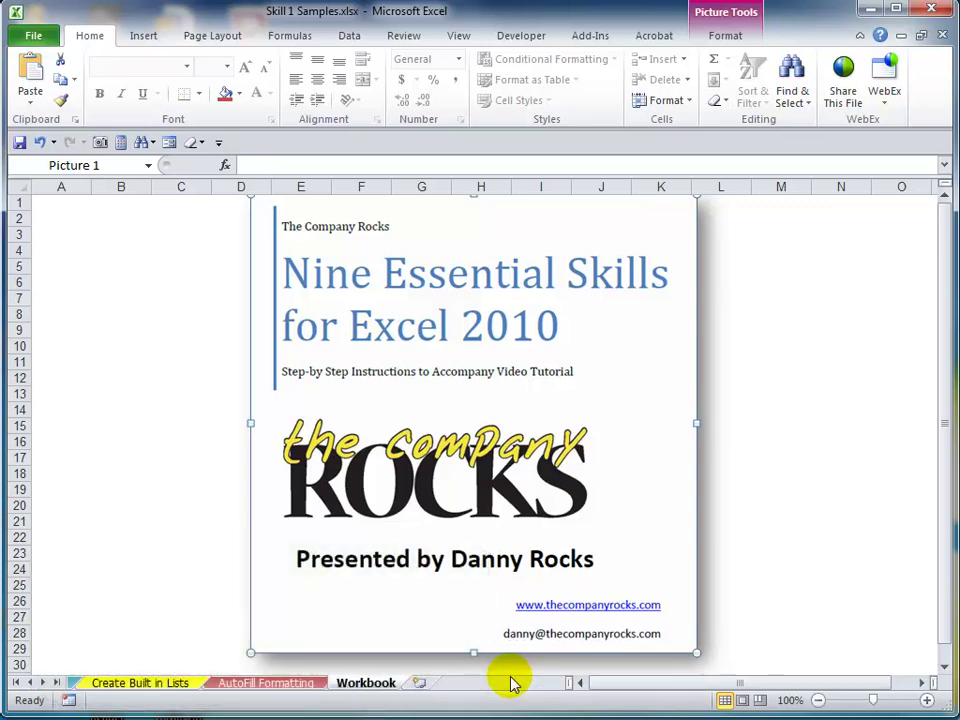
{"action": "left_click", "coordinate": [420, 684]}
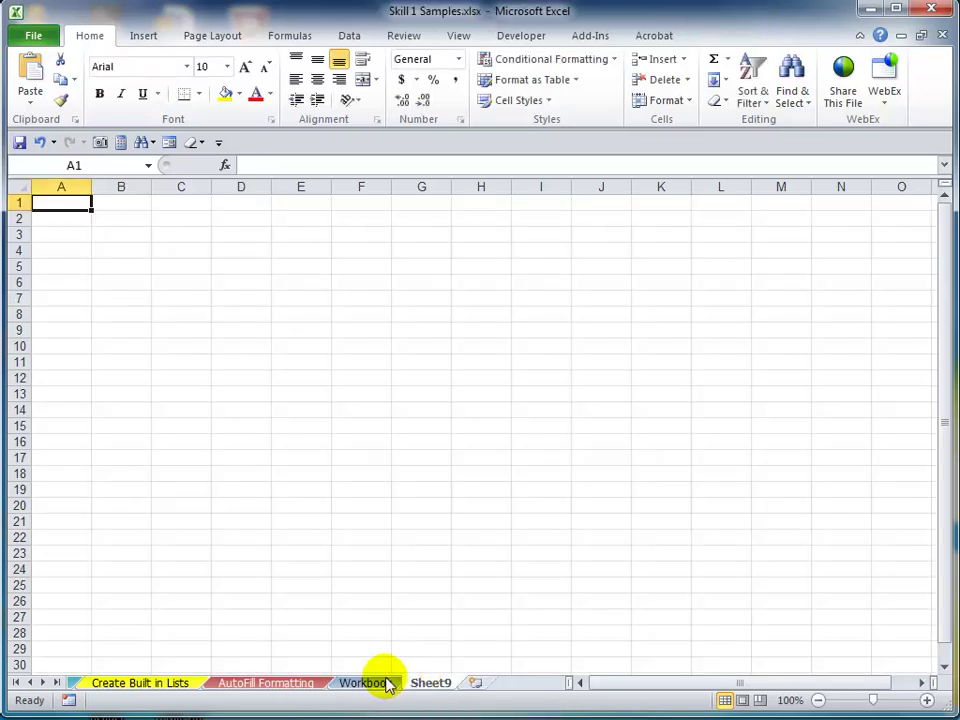
{"action": "left_click", "coordinate": [385, 683]}
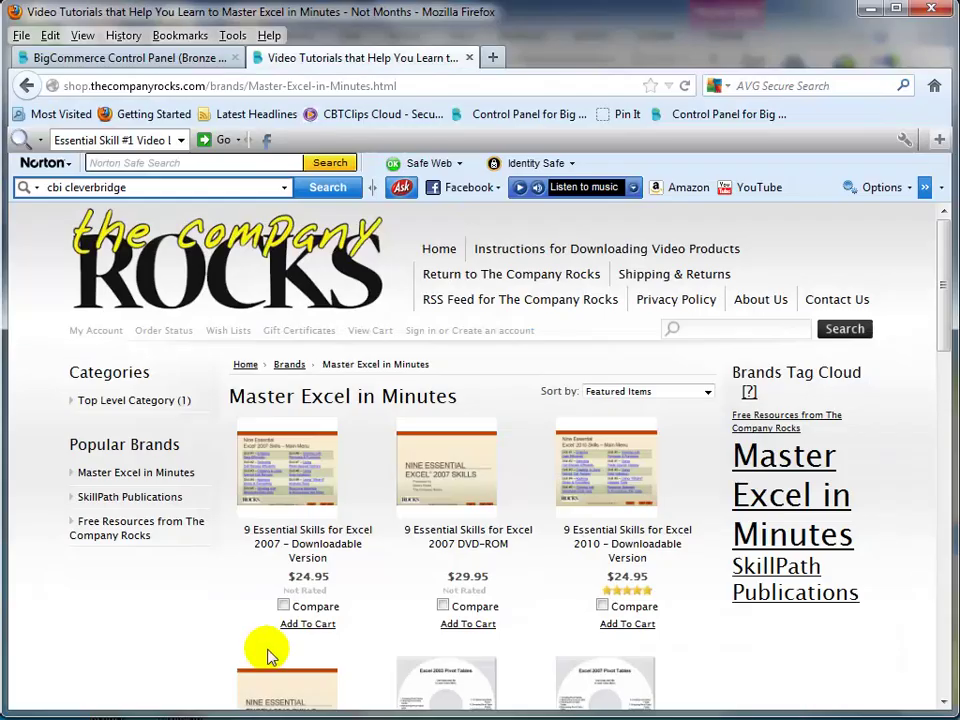
Open The Company Rocks' Free Resources page and scroll down to the Instructional Guides
{"action": "left_click", "coordinate": [132, 528]}
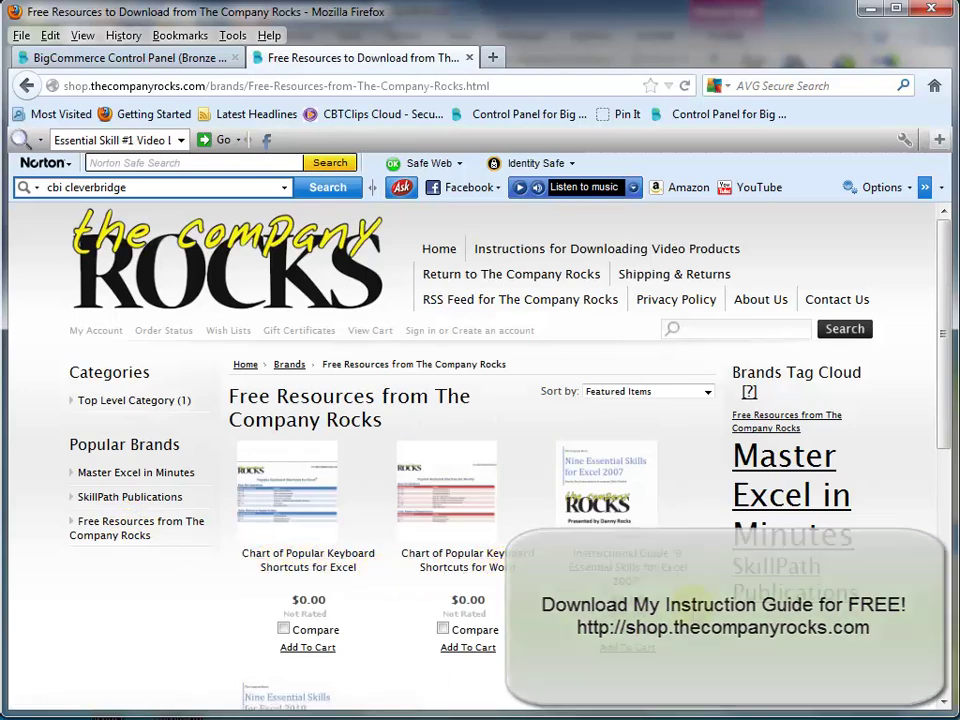
{"action": "scroll", "coordinate": [692, 615], "scroll_direction": "down", "scroll_amount": 2}
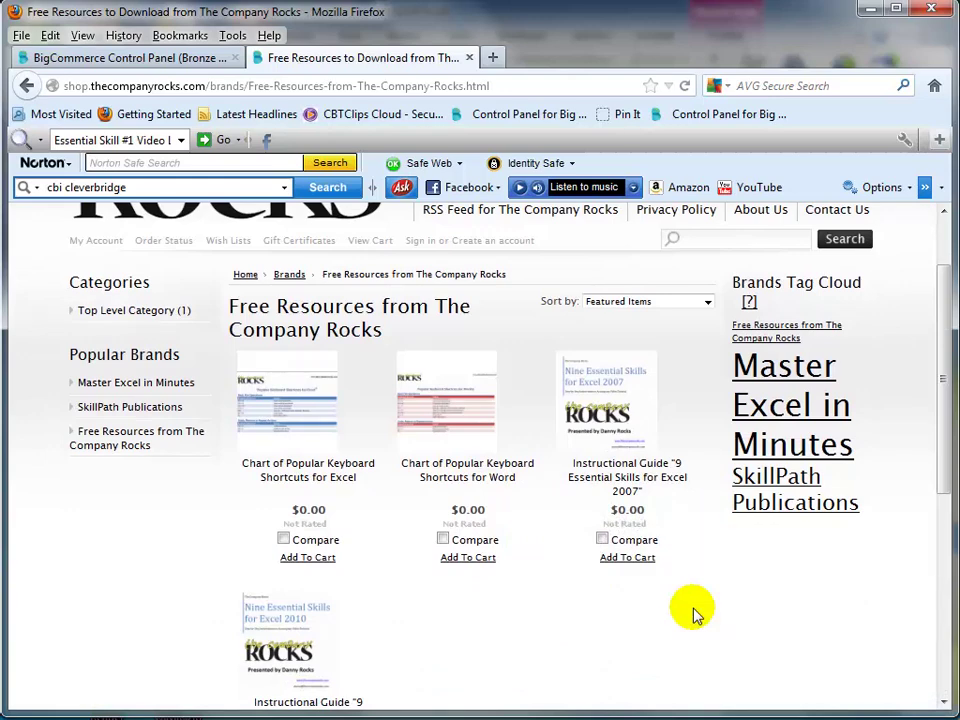
{"action": "scroll", "coordinate": [697, 615], "scroll_direction": "down", "scroll_amount": 2}
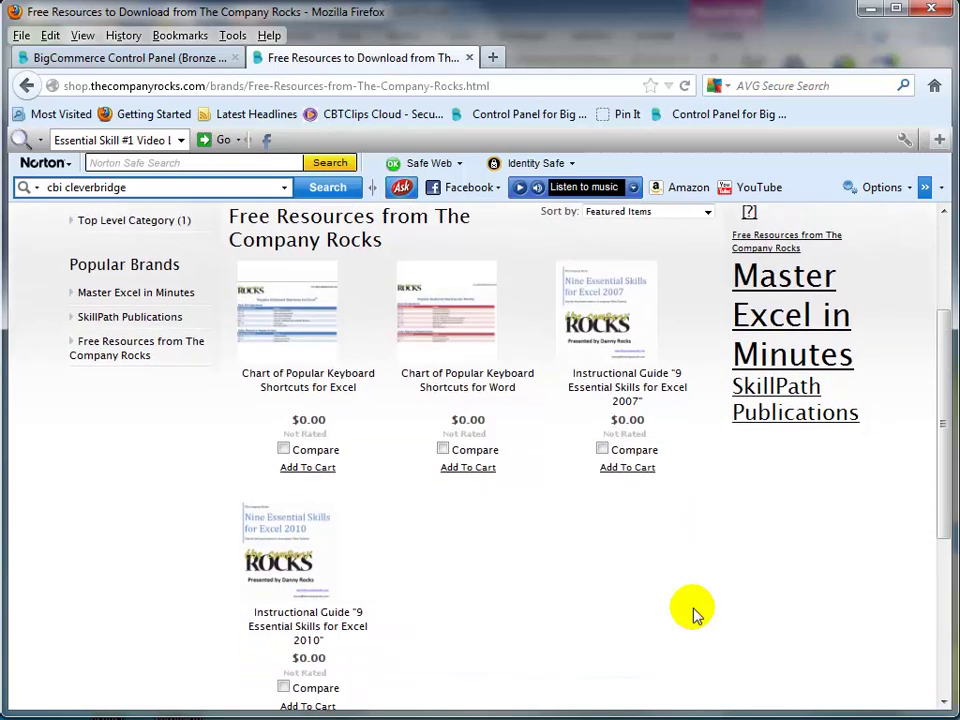